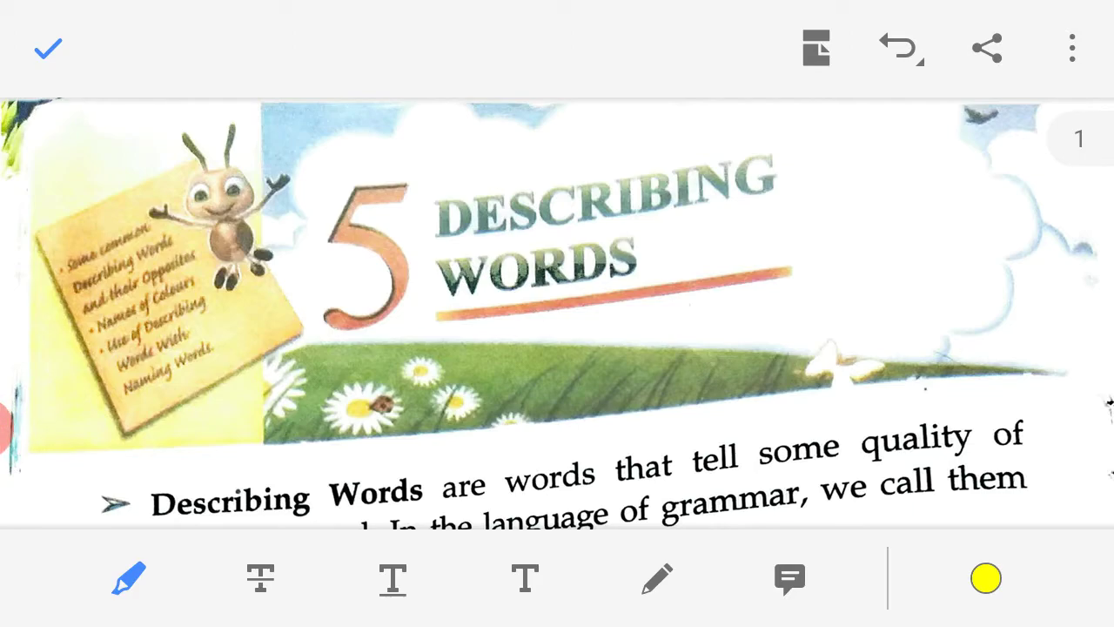
Try a yellow highlight on 'tell some quality', then undo the highlights
drag(986, 435, 692, 457)
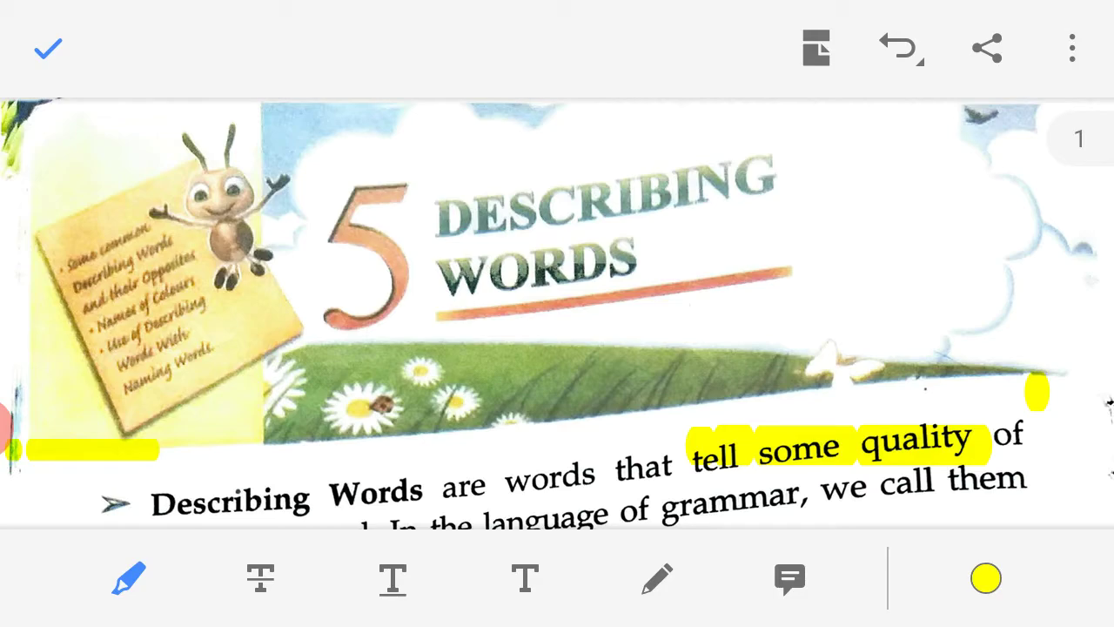
click(657, 577)
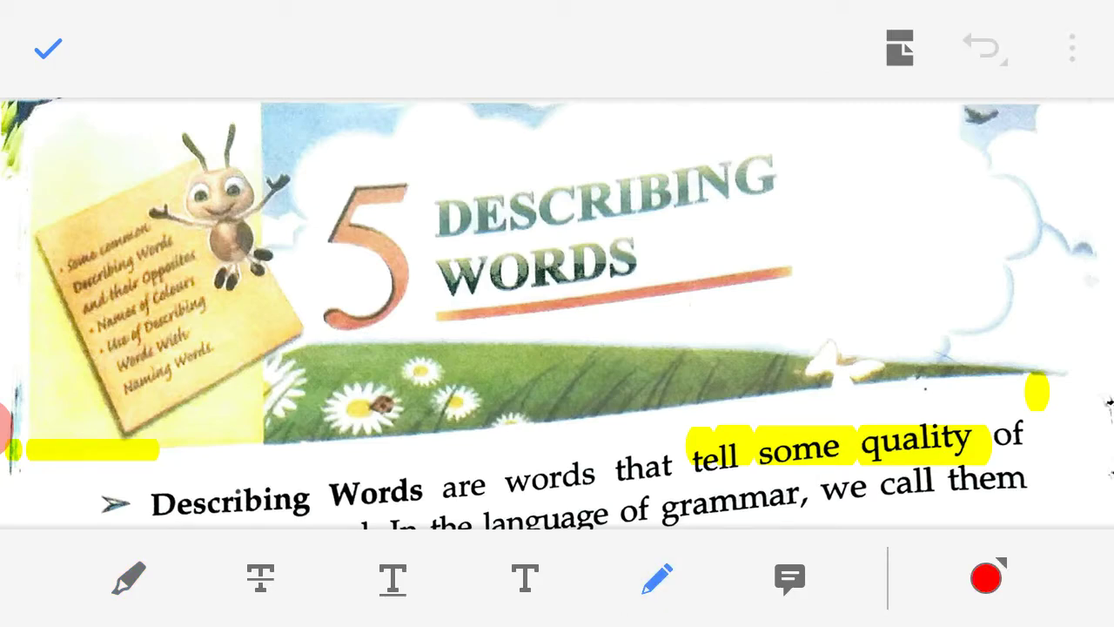
click(129, 577)
click(900, 47)
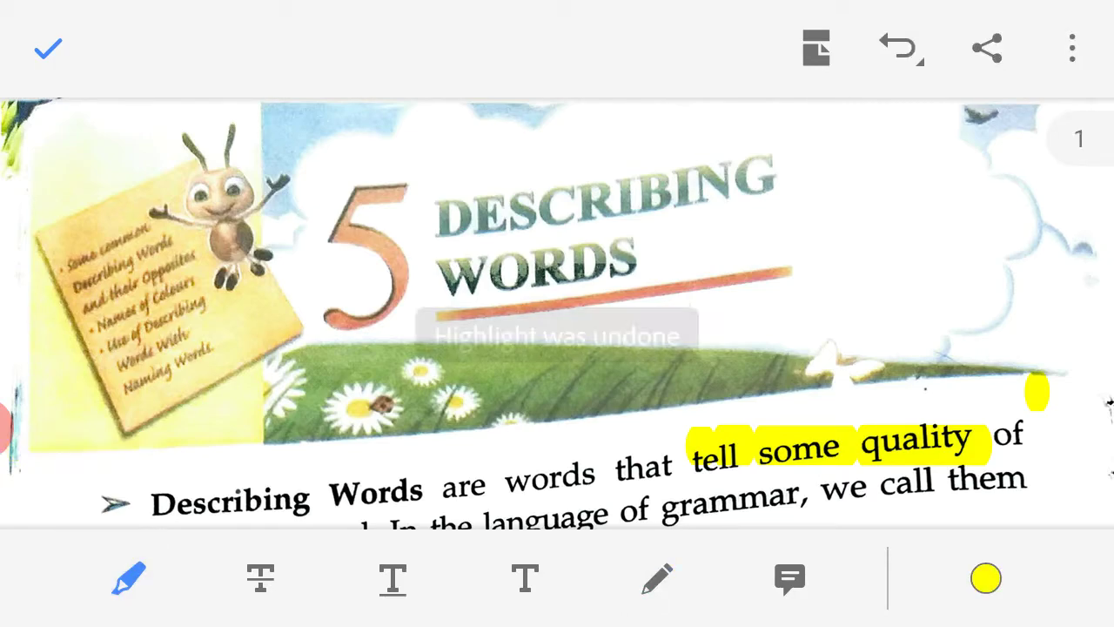
click(900, 47)
click(901, 47)
Underline the definition 'Describing Words are words that tell…' through 'Adjectives' in red, then undo it
scroll(557, 313, down, 5)
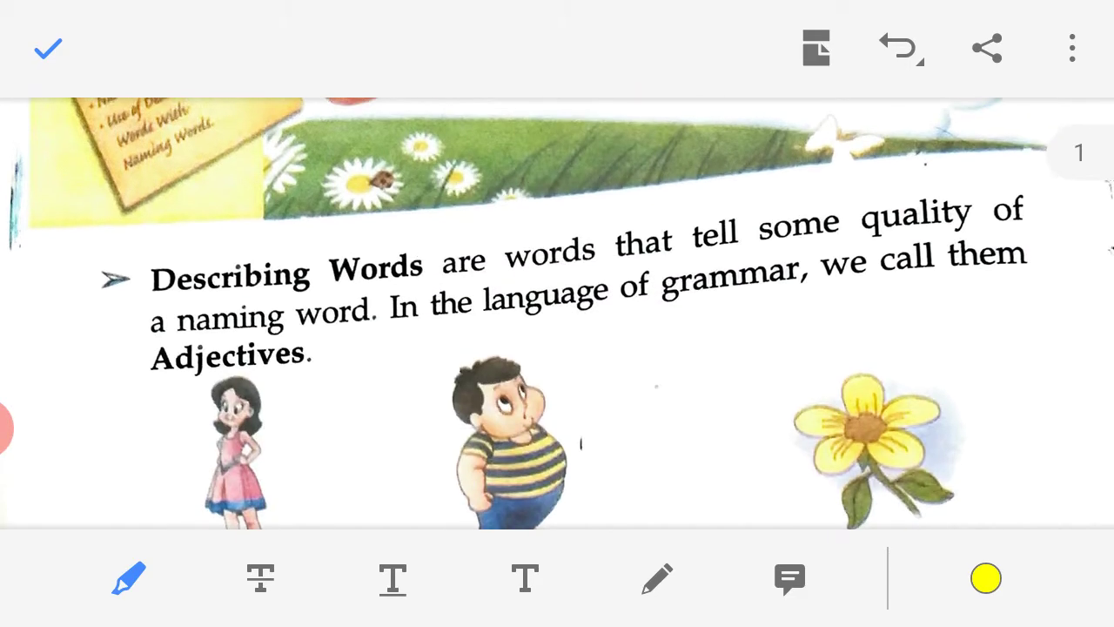
click(658, 577)
drag(127, 302, 474, 280)
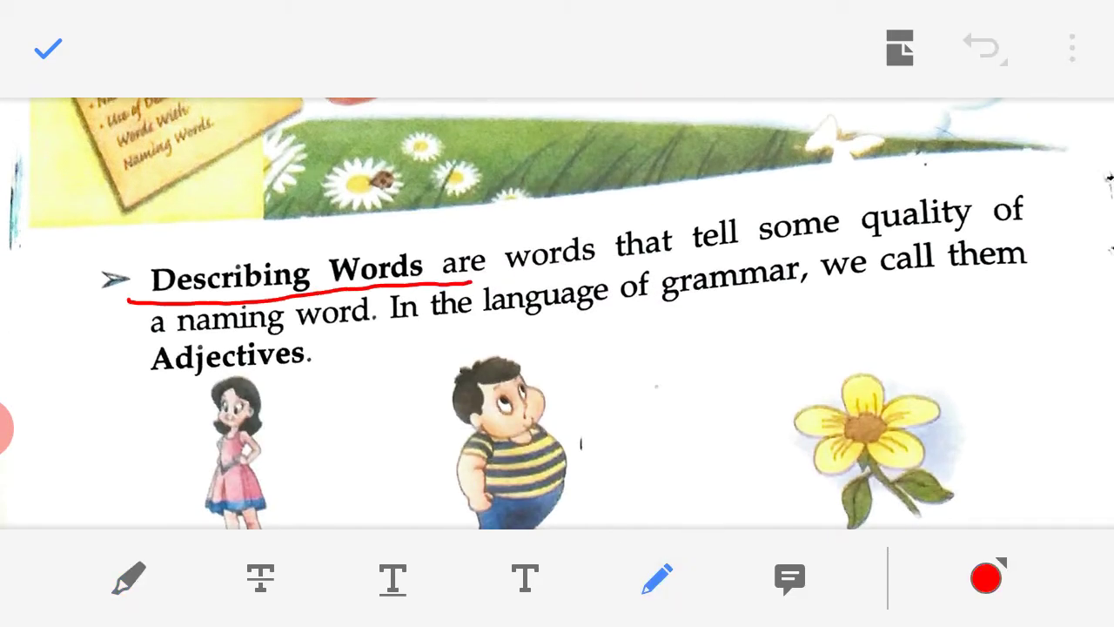
drag(542, 284, 1020, 225)
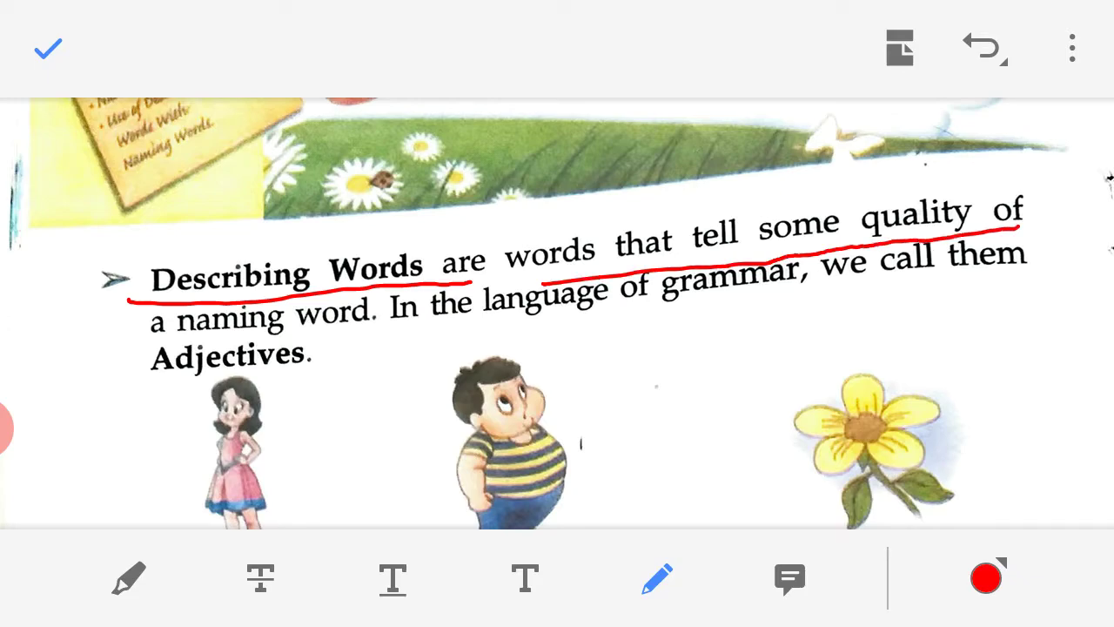
drag(128, 347, 427, 312)
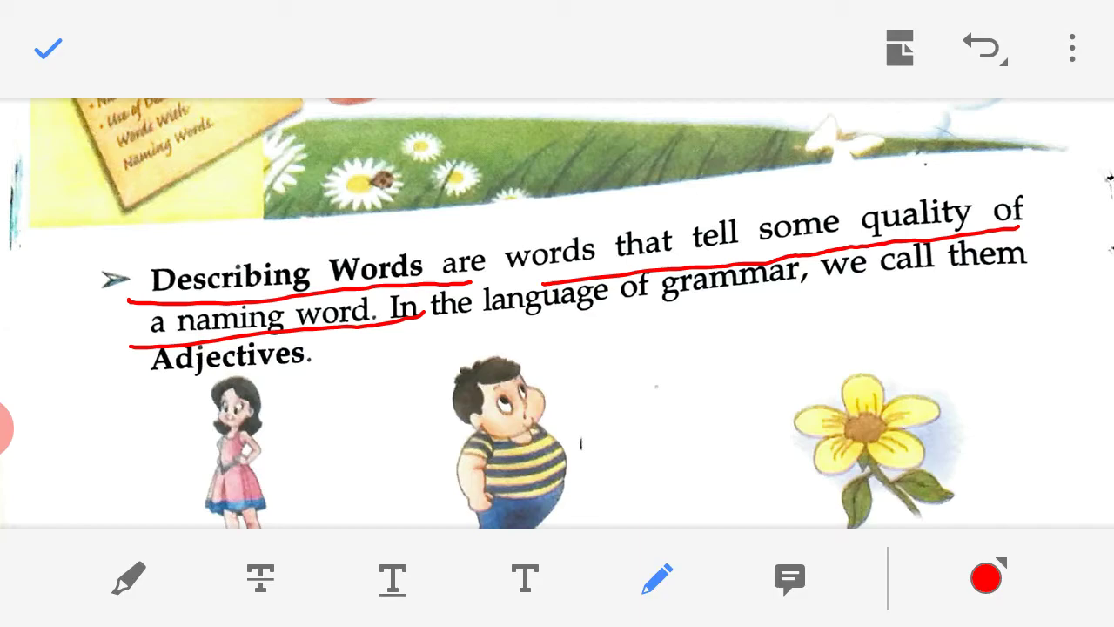
drag(461, 347, 782, 302)
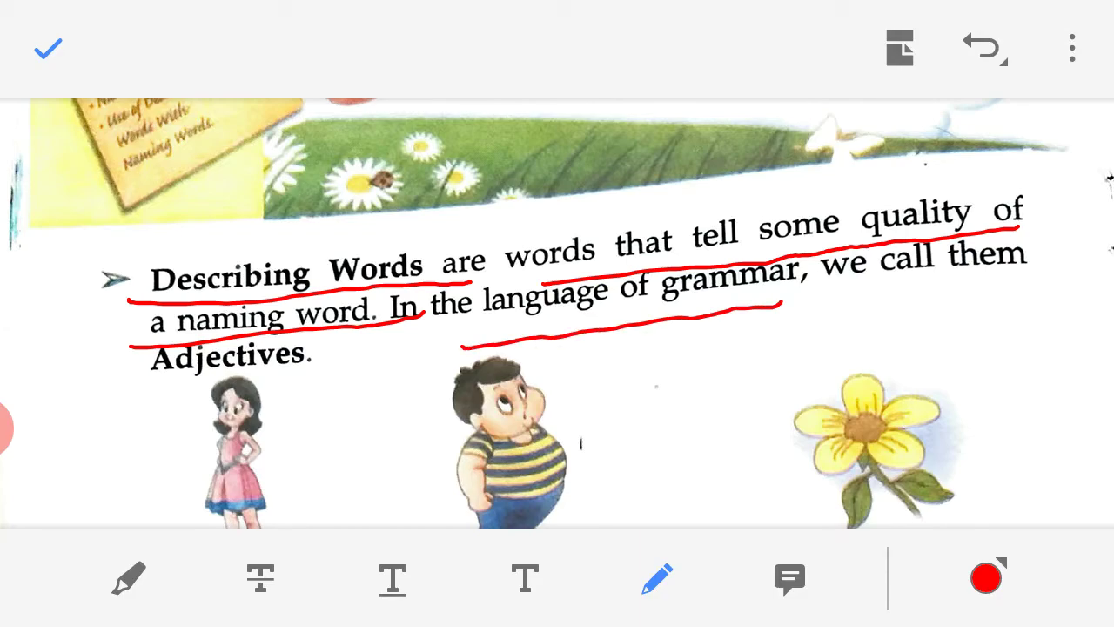
drag(889, 308, 1079, 285)
mouse_move(93, 415)
mouse_down()
mouse_move(286, 369)
mouse_move(334, 371)
mouse_up()
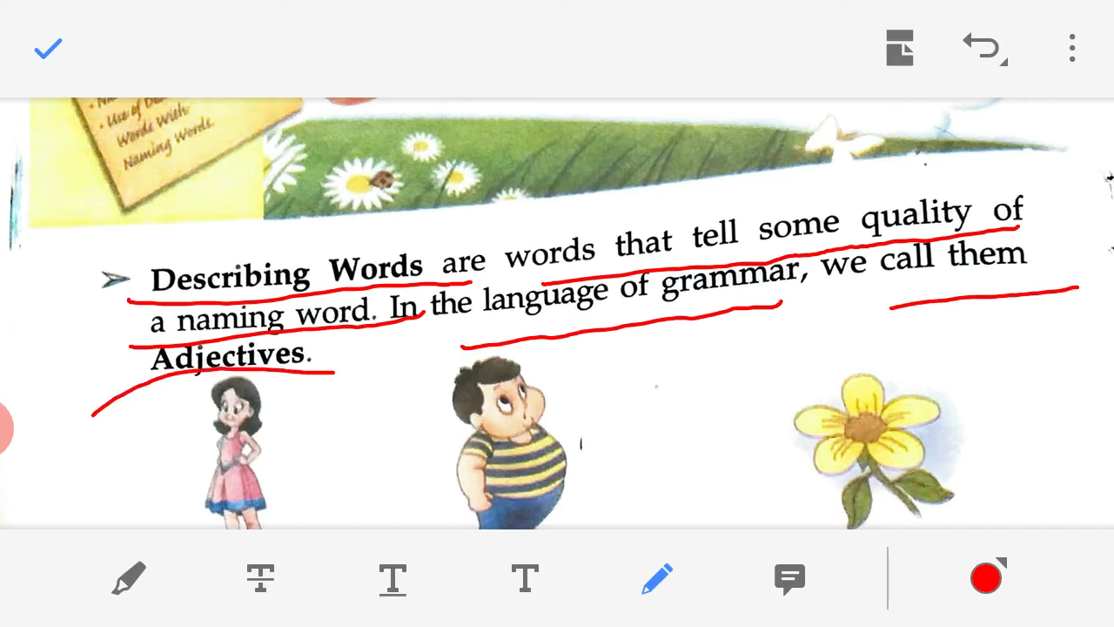
click(128, 578)
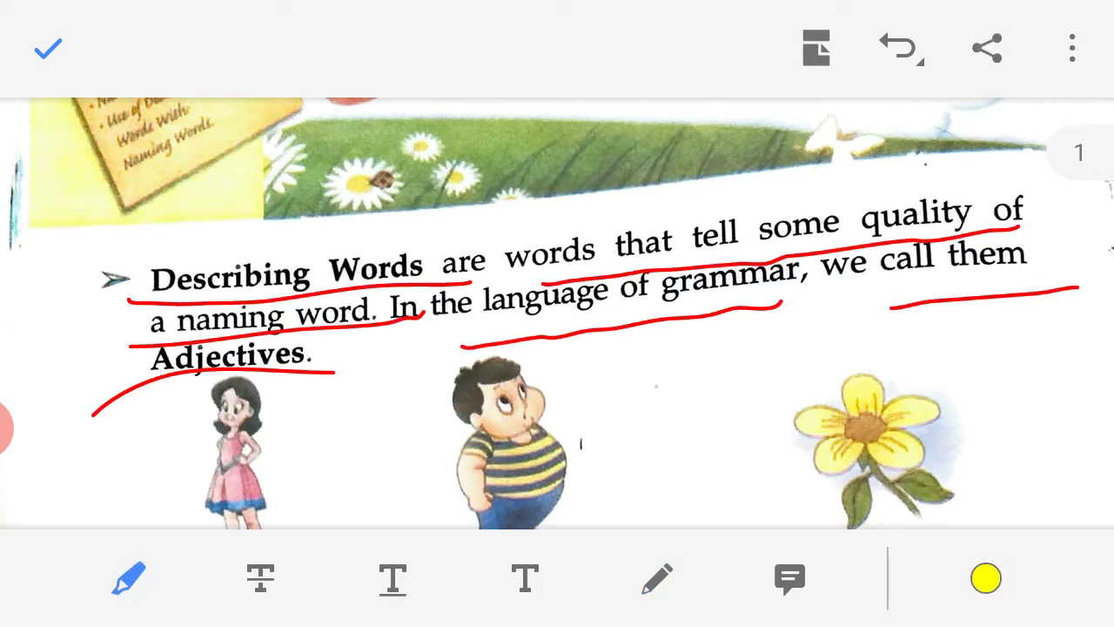
click(901, 48)
Mark tall, 'a fat boy', fat and lovely in the examples in red, then undo those marks
scroll(557, 313, down, 5)
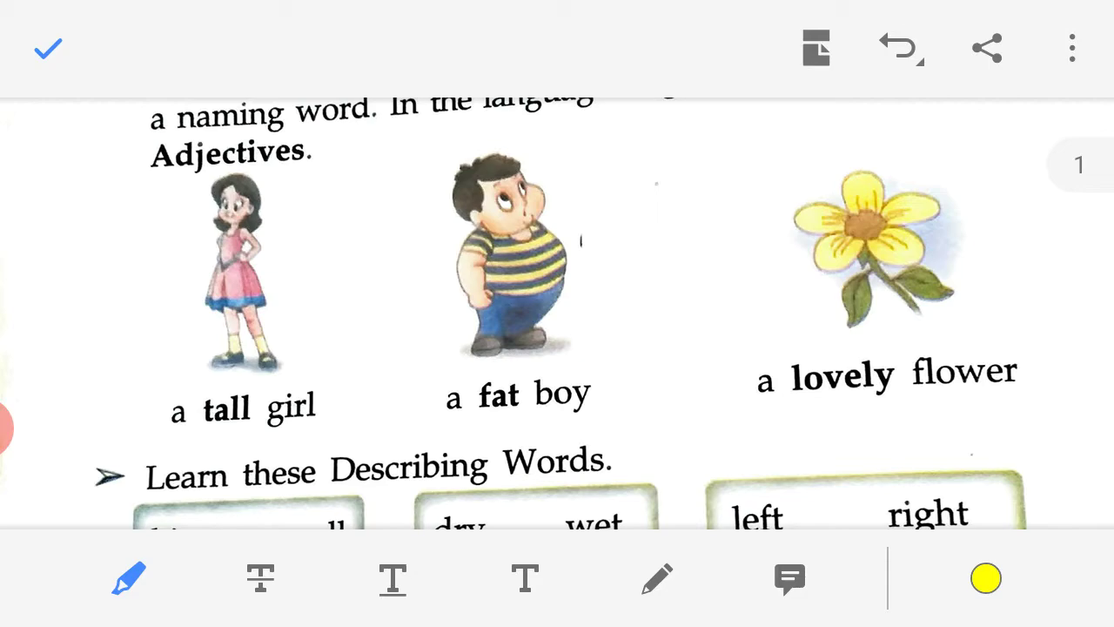
click(658, 577)
mouse_move(201, 450)
mouse_down()
mouse_move(248, 380)
mouse_move(266, 451)
mouse_up()
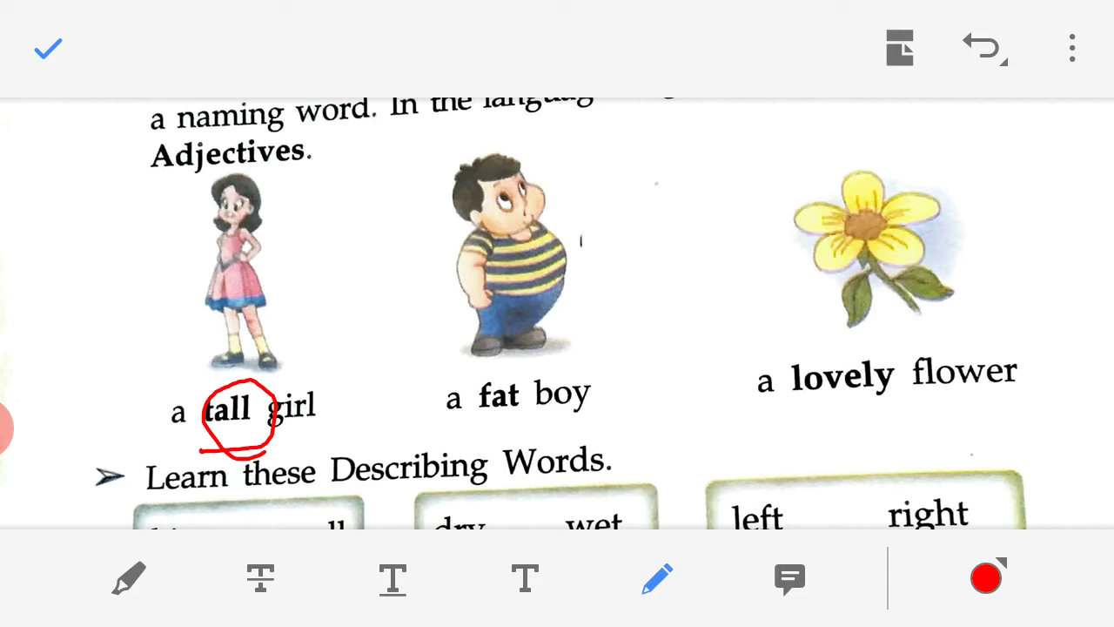
drag(405, 419, 591, 402)
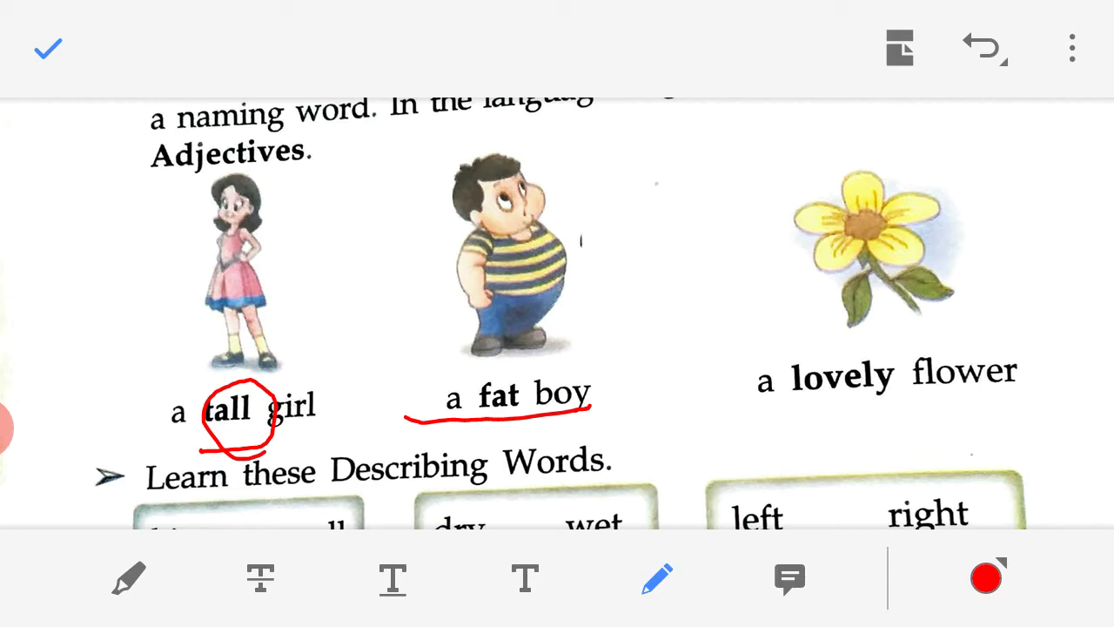
mouse_move(524, 357)
mouse_down()
mouse_move(462, 397)
mouse_move(516, 421)
mouse_move(496, 368)
mouse_up()
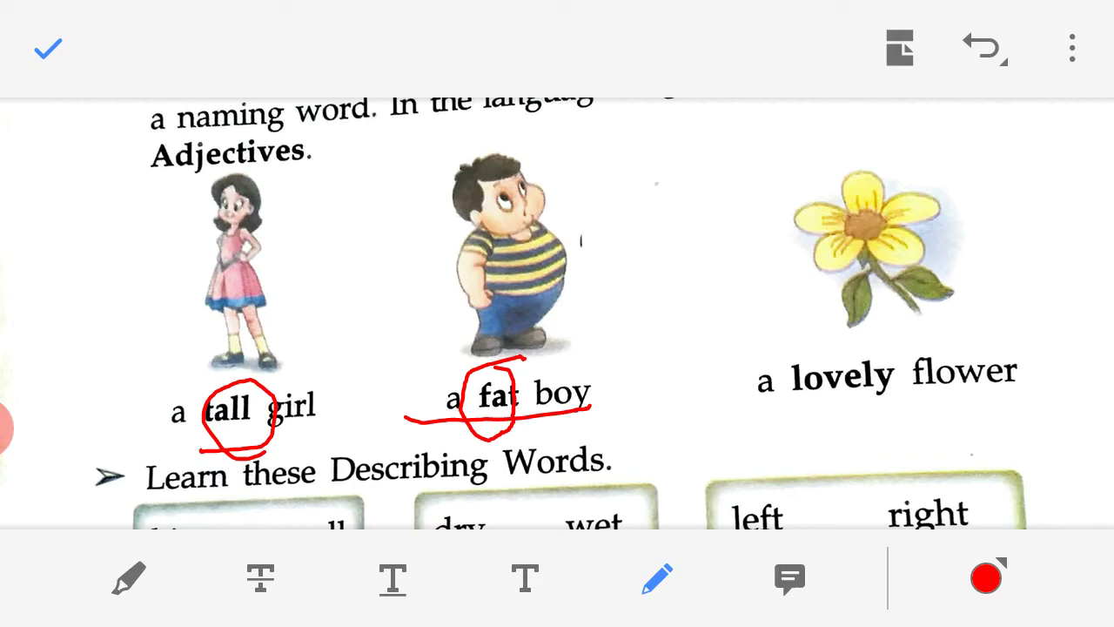
mouse_move(761, 425)
mouse_down()
mouse_move(897, 396)
mouse_move(806, 324)
mouse_move(780, 418)
mouse_move(804, 430)
mouse_up()
click(129, 578)
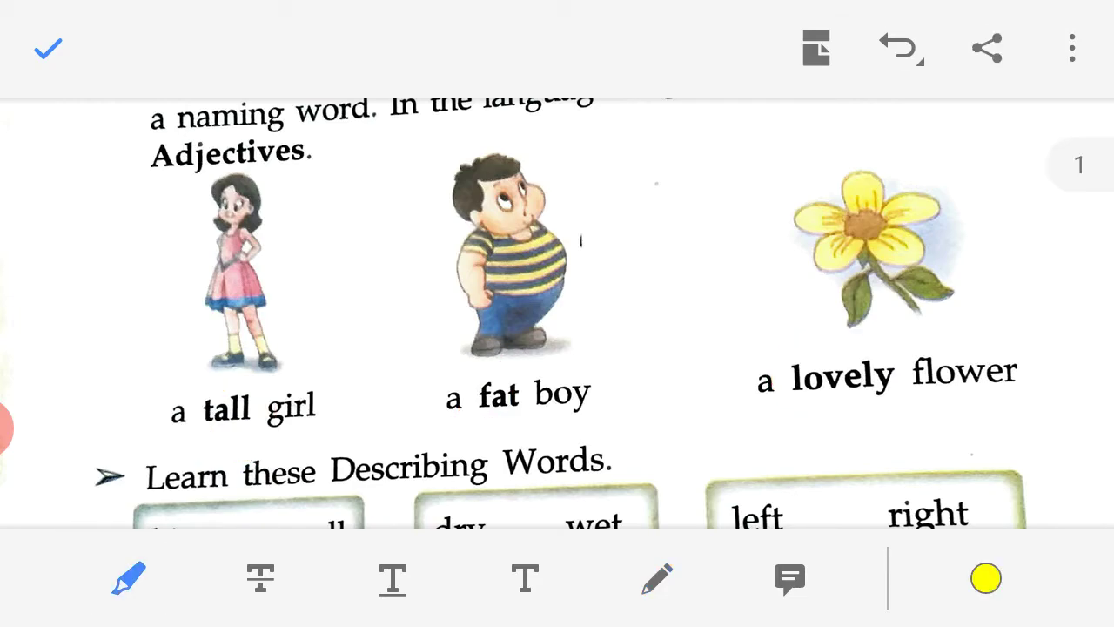
click(899, 47)
Box the word tables in red and underline the first column: big, small, fat, thin, new, old, hot, cold, tall, short, happy, sad
scroll(557, 313, down, 5)
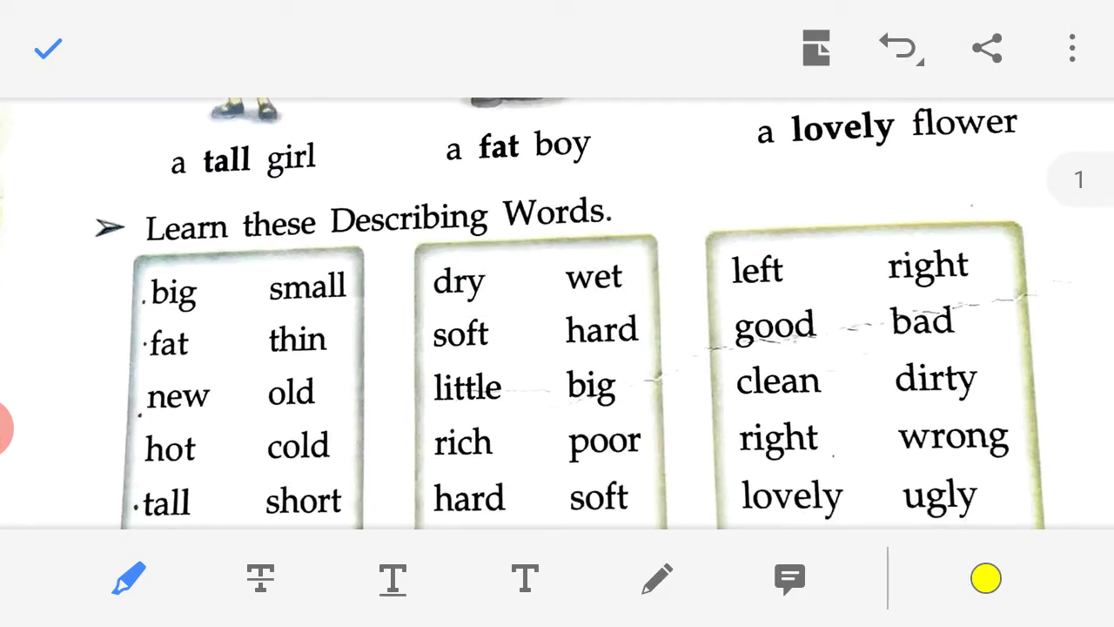
scroll(557, 313, down, 2)
click(657, 578)
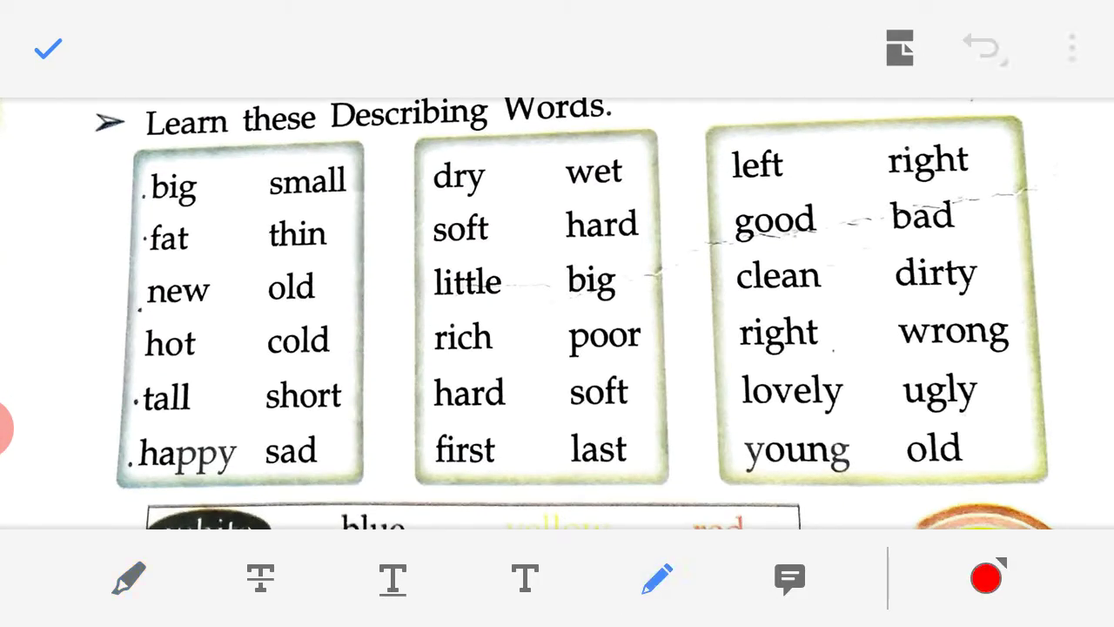
mouse_move(98, 139)
mouse_down()
mouse_move(90, 451)
mouse_move(164, 488)
mouse_move(826, 462)
mouse_move(984, 475)
mouse_move(1035, 381)
mouse_move(876, 122)
mouse_move(101, 157)
mouse_up()
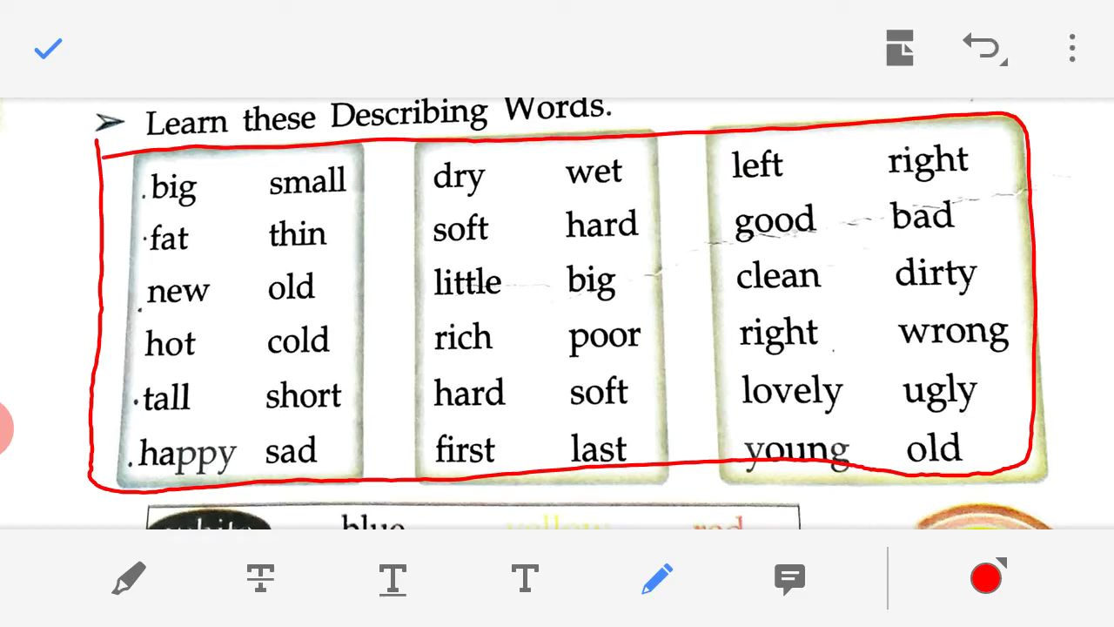
drag(123, 219, 371, 201)
drag(89, 272, 364, 258)
click(249, 270)
drag(118, 324, 395, 299)
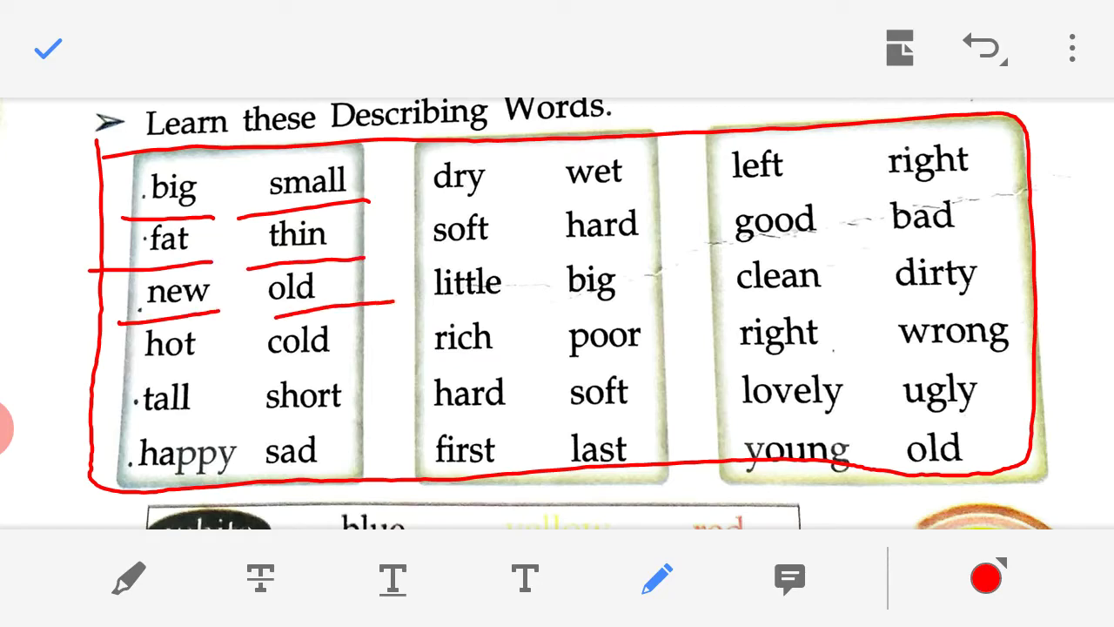
drag(126, 373, 247, 358)
drag(254, 379, 369, 360)
drag(103, 426, 366, 407)
mouse_move(117, 477)
mouse_down()
mouse_move(235, 460)
mouse_move(347, 470)
mouse_up()
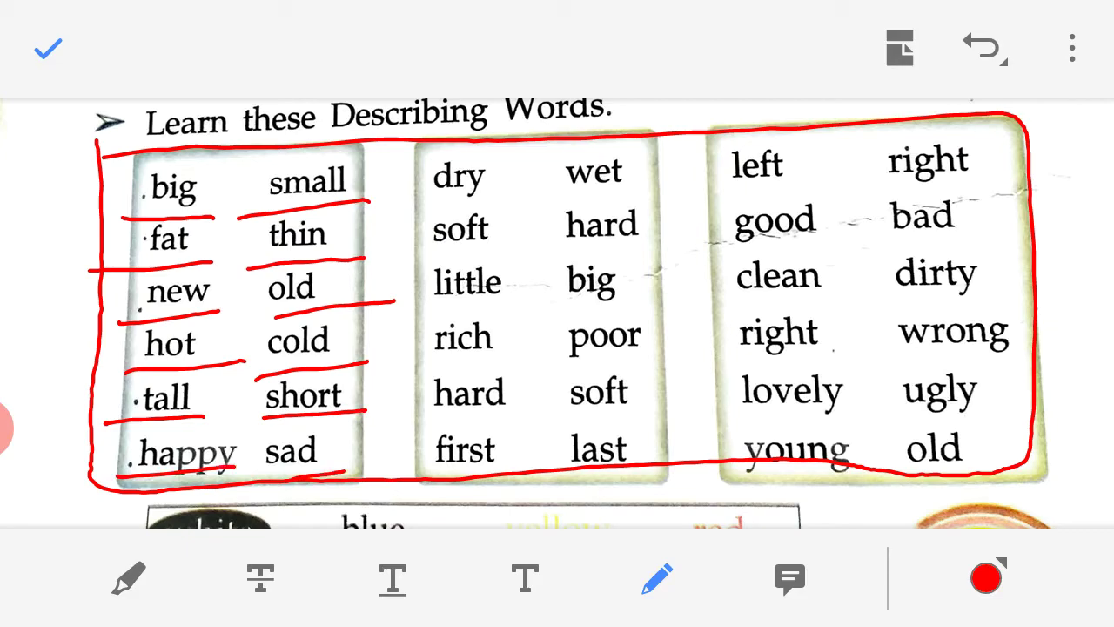
Underline the second column in red: dry, wet, soft, hard, little, big, rich, poor
drag(407, 209, 645, 185)
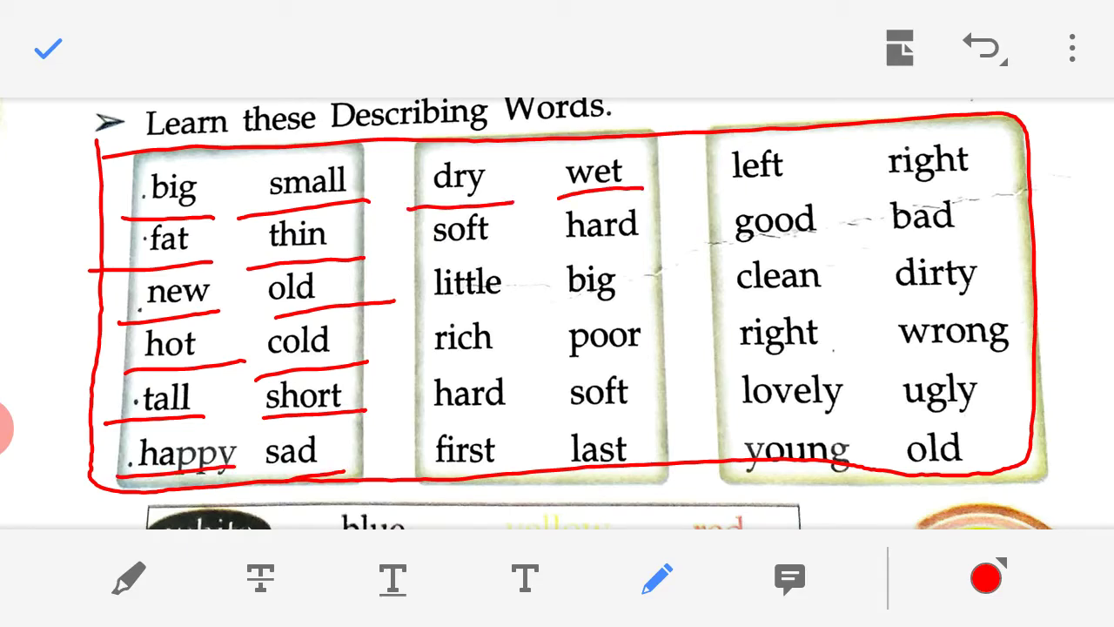
mouse_move(395, 277)
mouse_down()
mouse_move(488, 250)
mouse_move(644, 241)
mouse_up()
mouse_move(409, 311)
mouse_down()
mouse_move(494, 298)
mouse_move(651, 301)
mouse_up()
drag(419, 361, 667, 350)
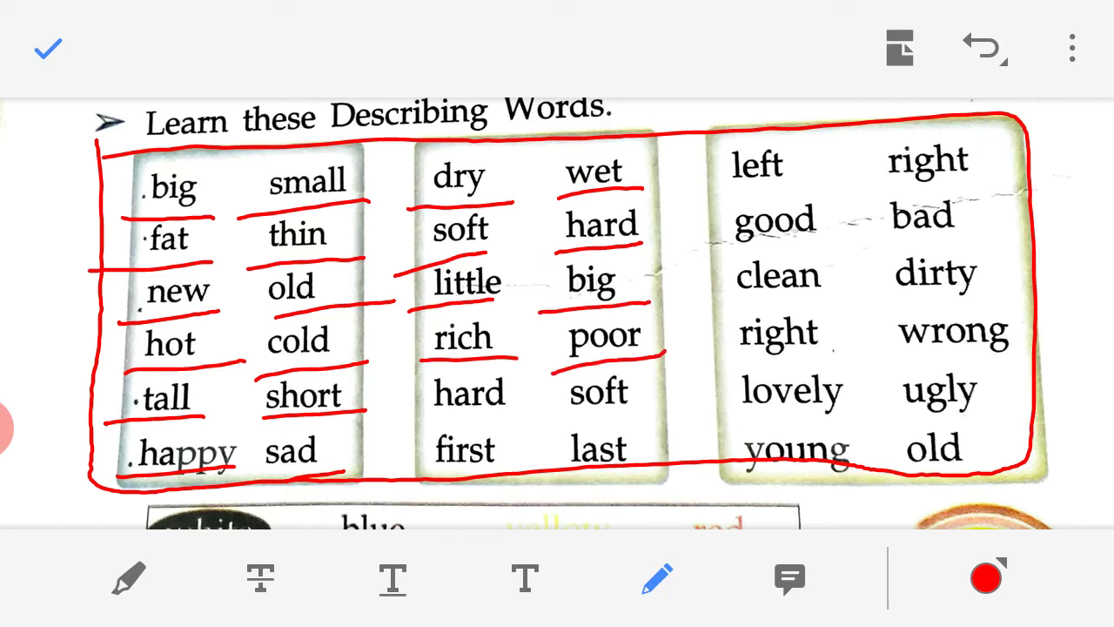
mouse_move(412, 426)
mouse_down()
mouse_move(514, 408)
mouse_move(672, 408)
mouse_up()
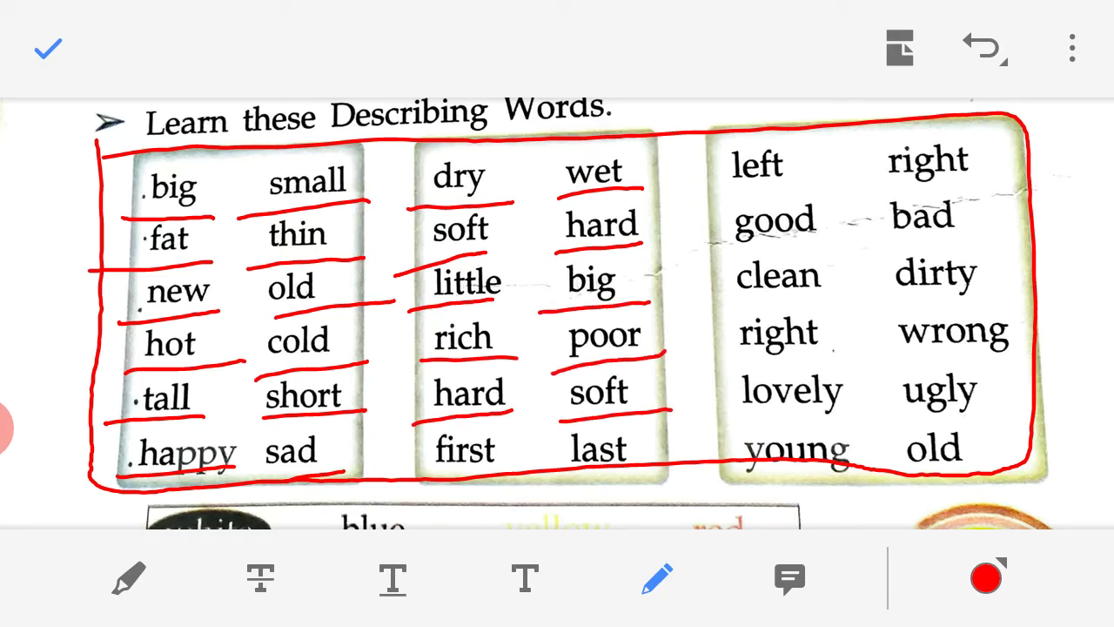
Underline the third table in red: left, right, good, bad, clean, dirty, right, wrong, lovely, ugly, young, old
drag(725, 197, 810, 185)
drag(906, 180, 1003, 174)
drag(729, 255, 859, 230)
drag(894, 236, 977, 230)
drag(743, 307, 846, 292)
drag(909, 298, 994, 289)
drag(747, 369, 843, 352)
drag(924, 355, 1034, 340)
drag(739, 404, 864, 392)
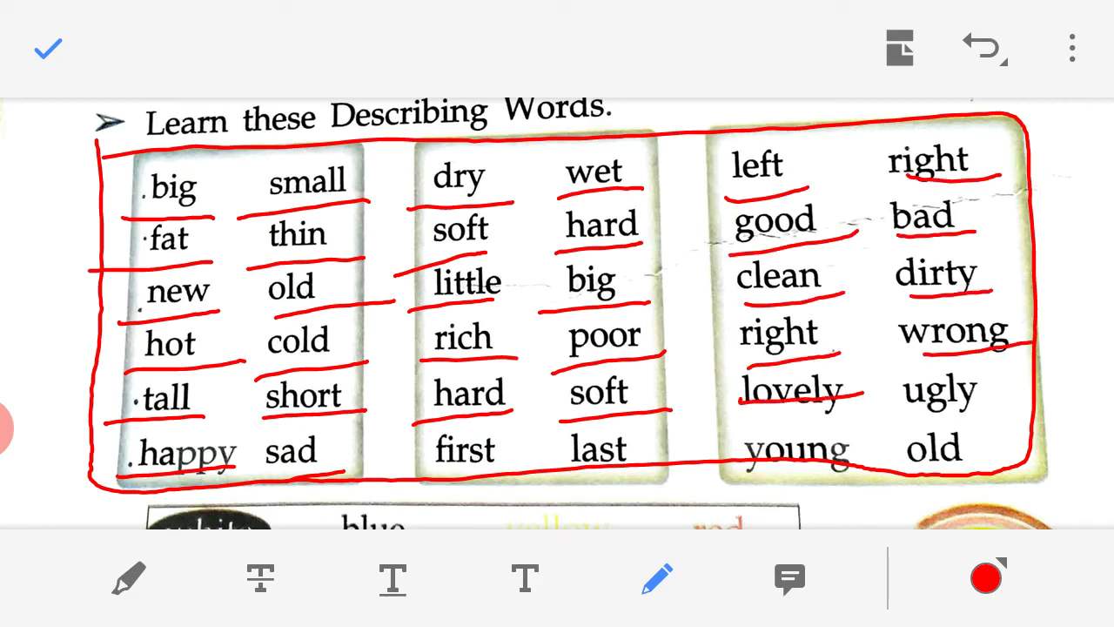
drag(941, 414, 1032, 396)
drag(760, 492, 851, 471)
drag(932, 474, 996, 455)
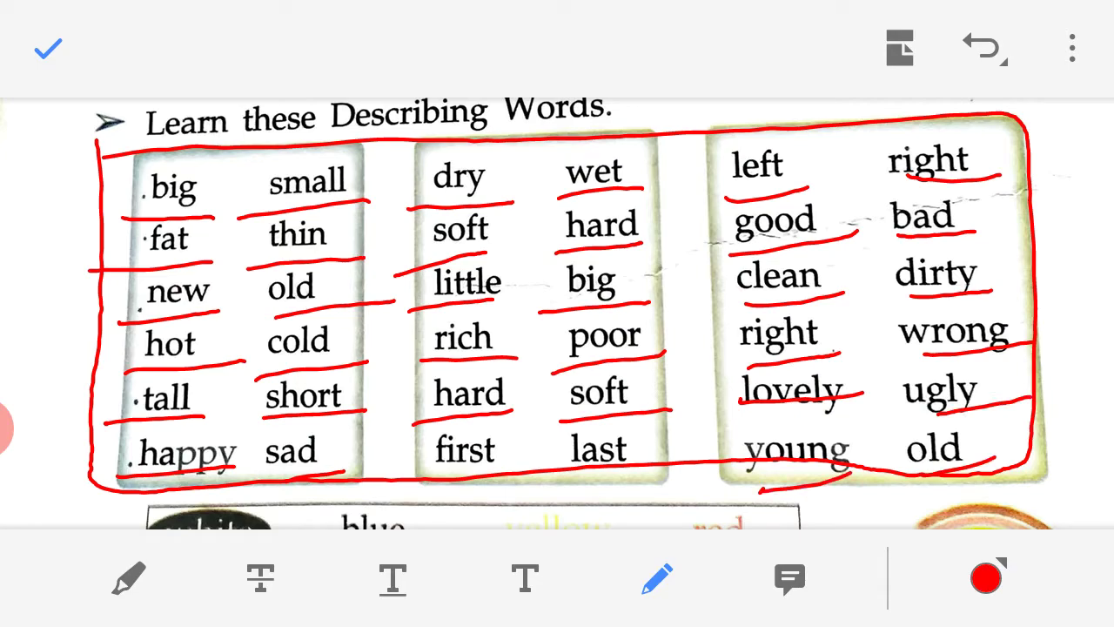
click(129, 579)
click(901, 48)
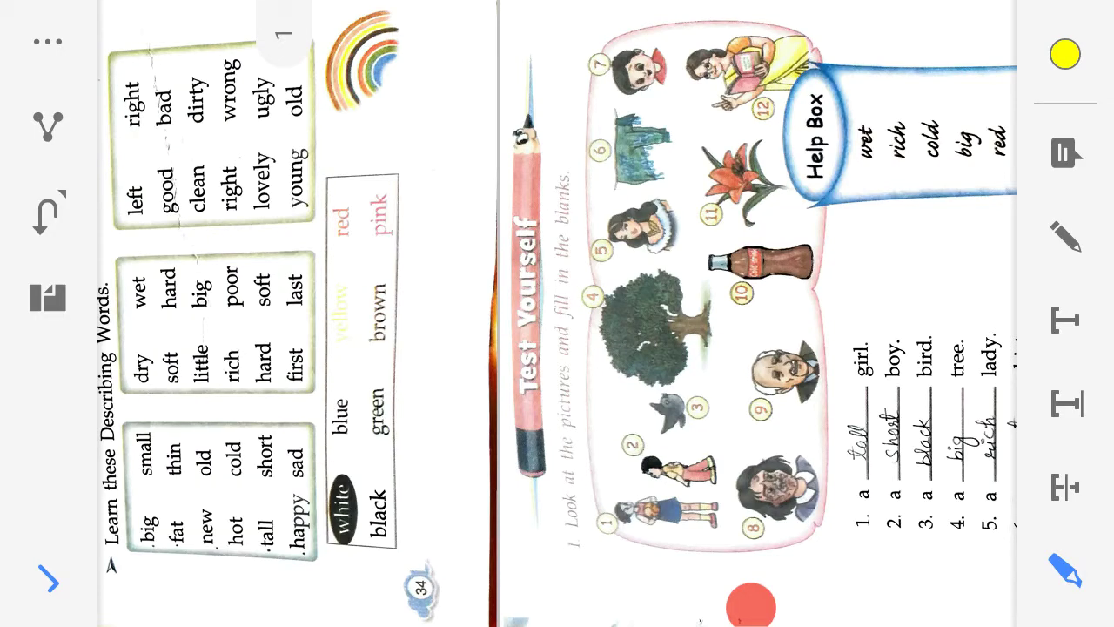
scroll(557, 313, down, 5)
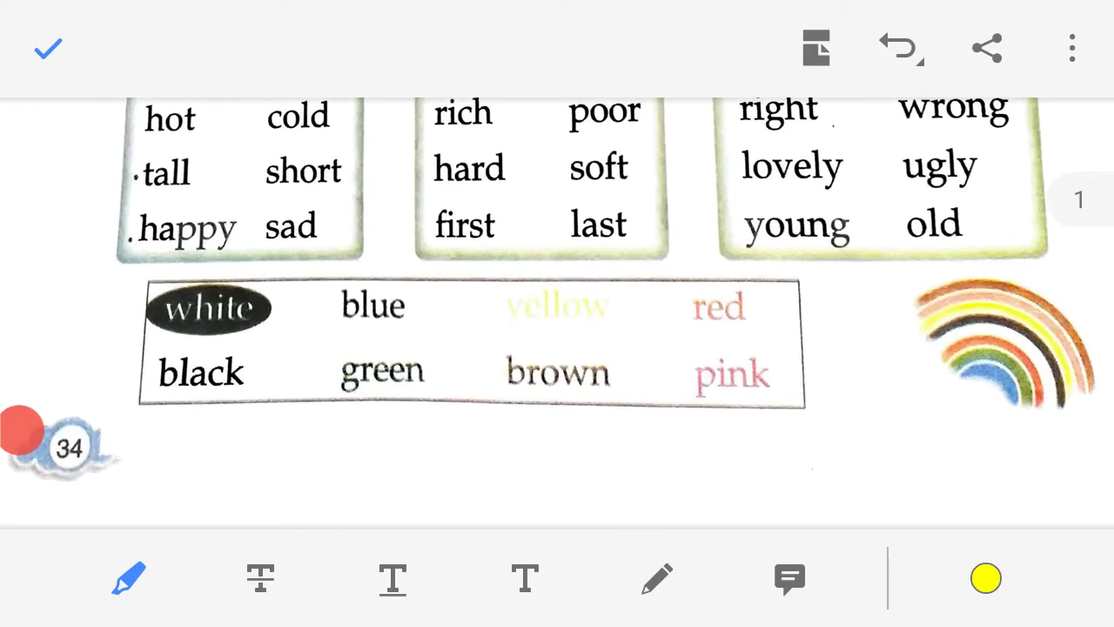
click(658, 577)
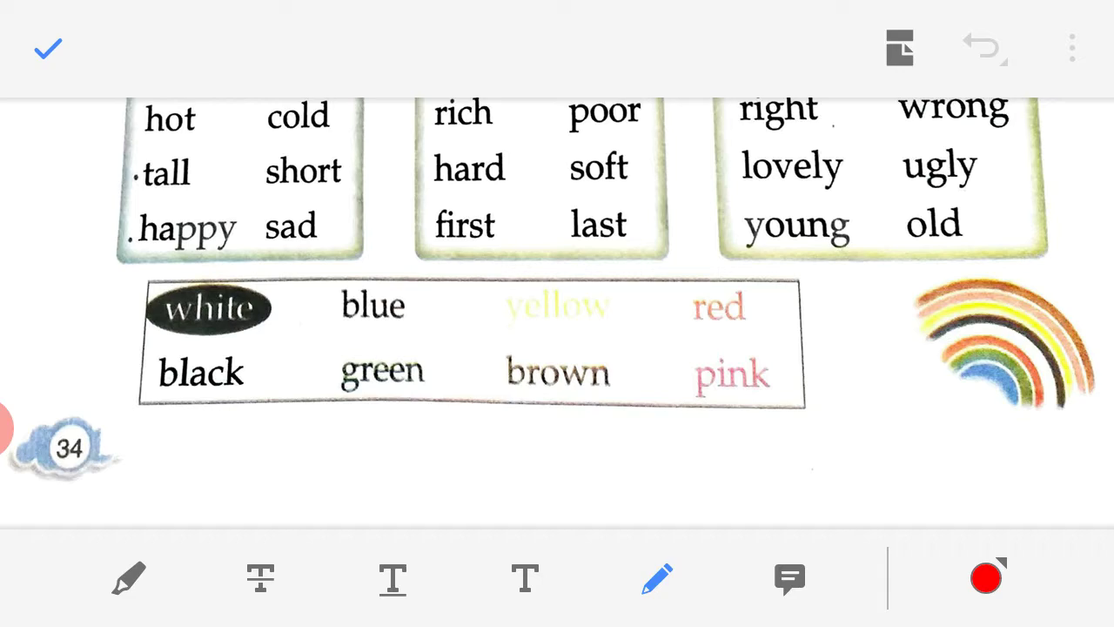
drag(479, 323, 608, 321)
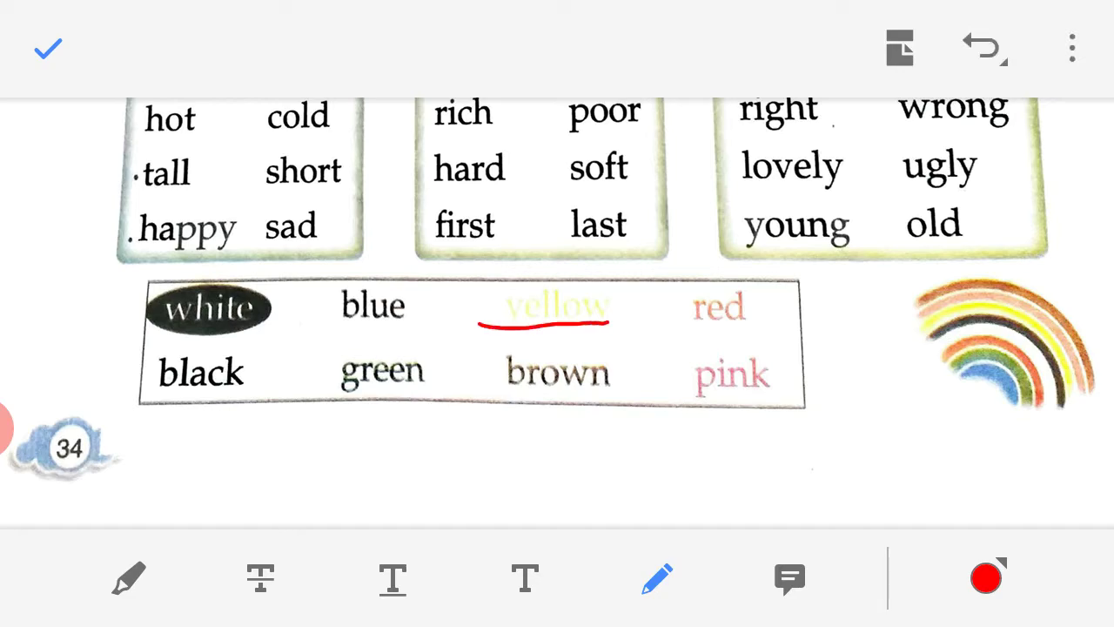
drag(489, 435, 633, 432)
drag(705, 328, 784, 325)
drag(709, 447, 808, 430)
click(129, 577)
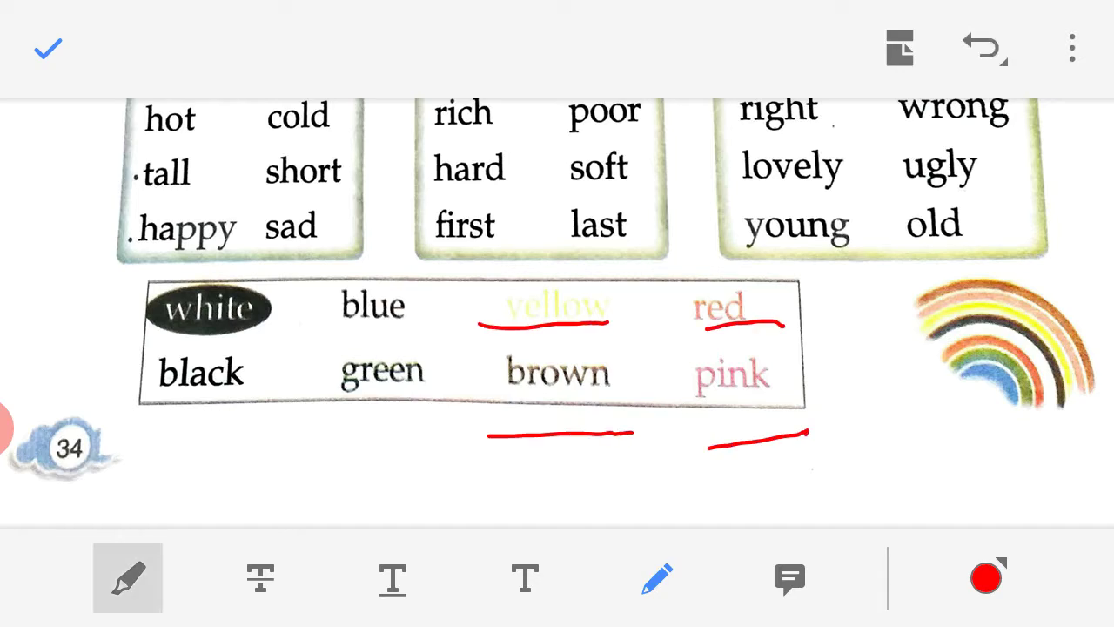
click(899, 48)
scroll(557, 313, down, 5)
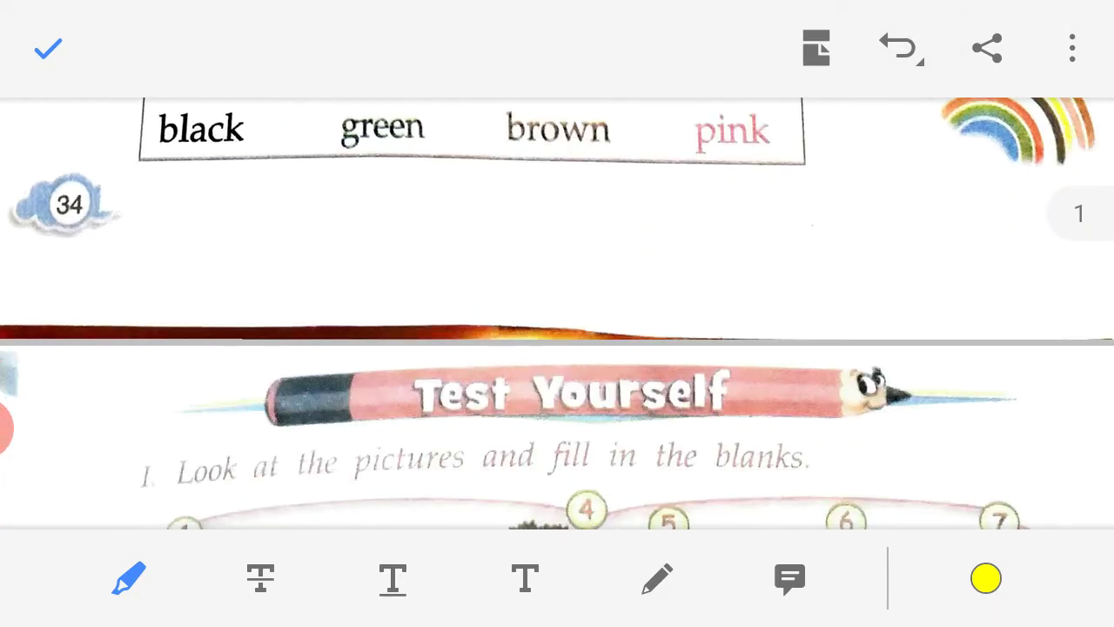
scroll(557, 313, down, 2)
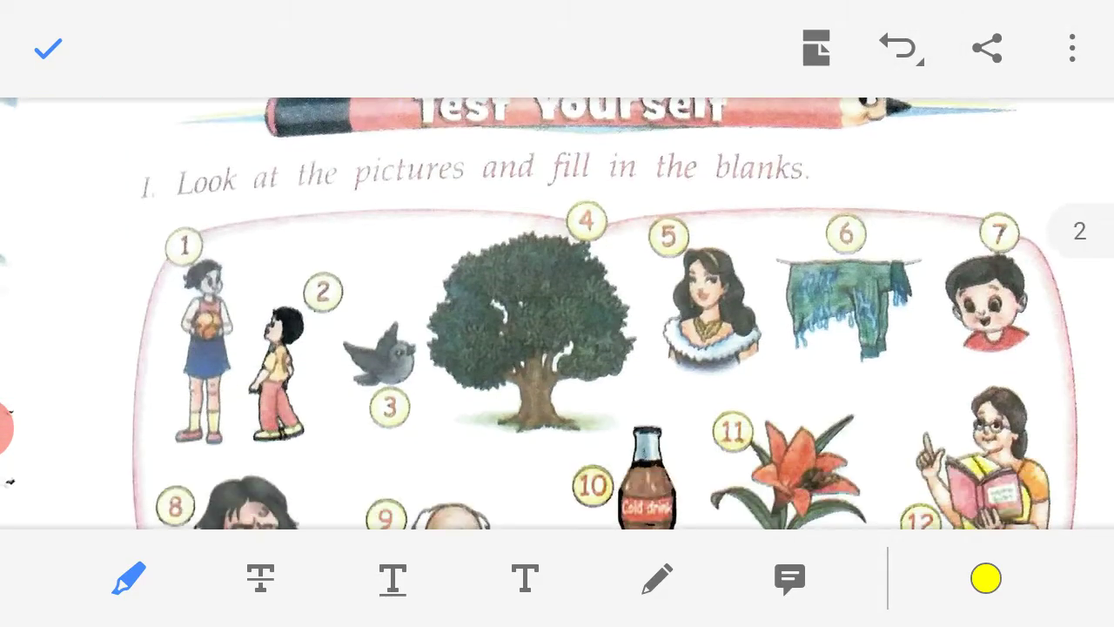
click(657, 577)
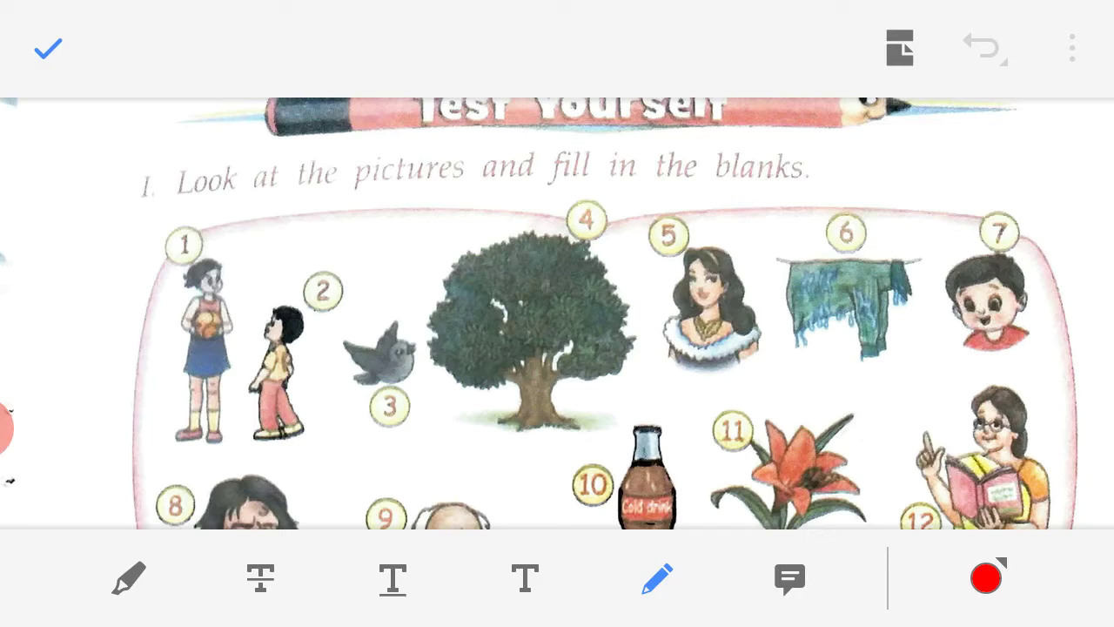
drag(212, 213, 571, 185)
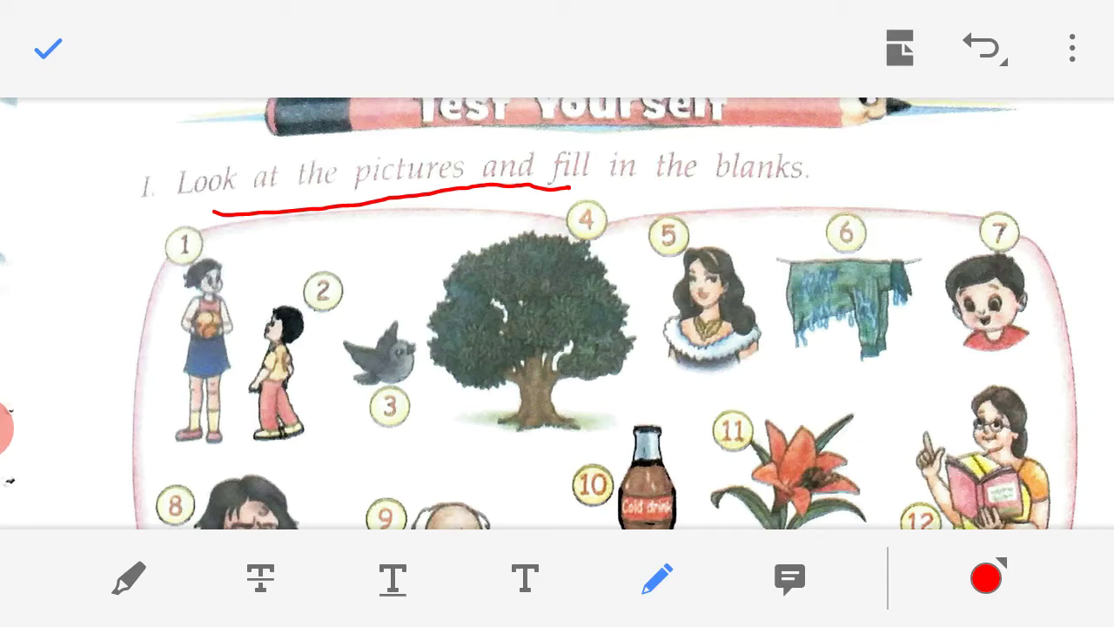
click(129, 577)
click(902, 46)
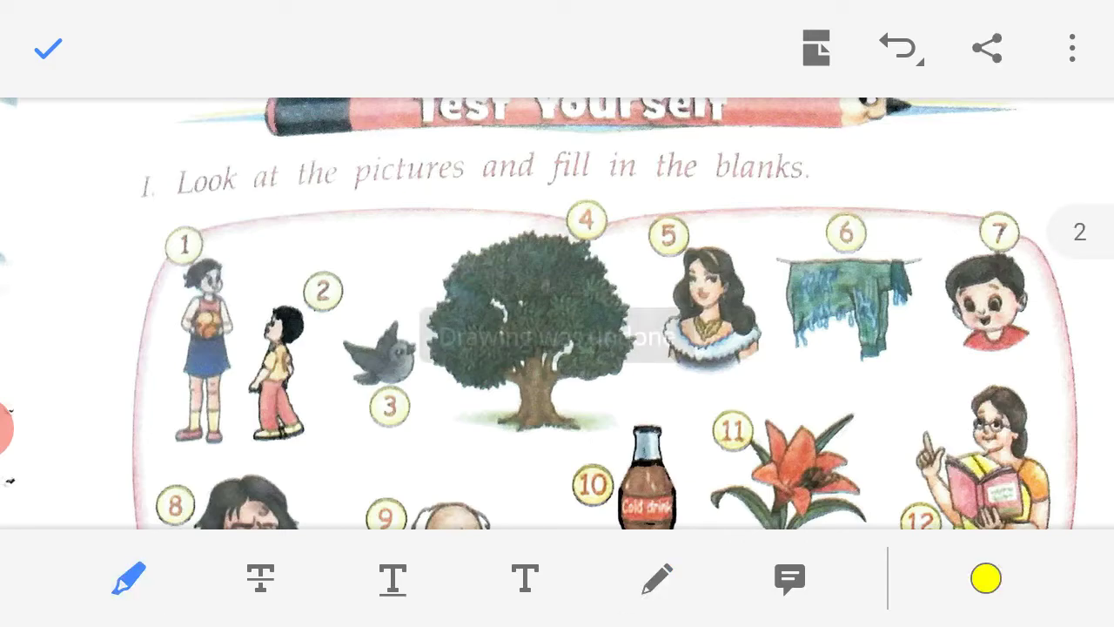
scroll(557, 313, down, 3)
scroll(557, 313, down, 3)
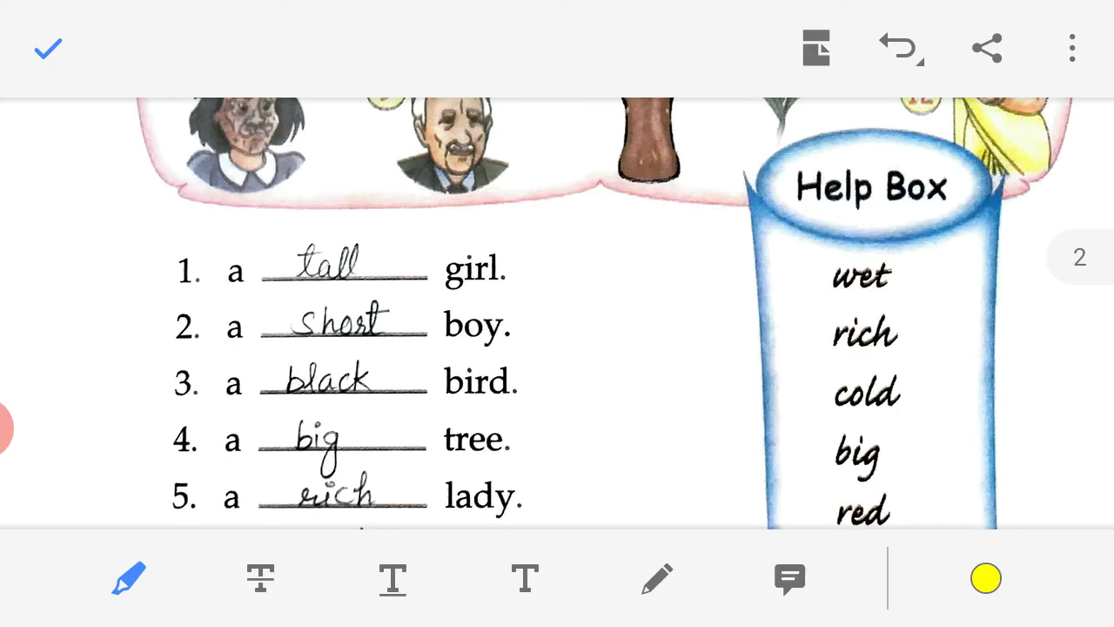
scroll(557, 313, up, 5)
scroll(557, 314, down, 5)
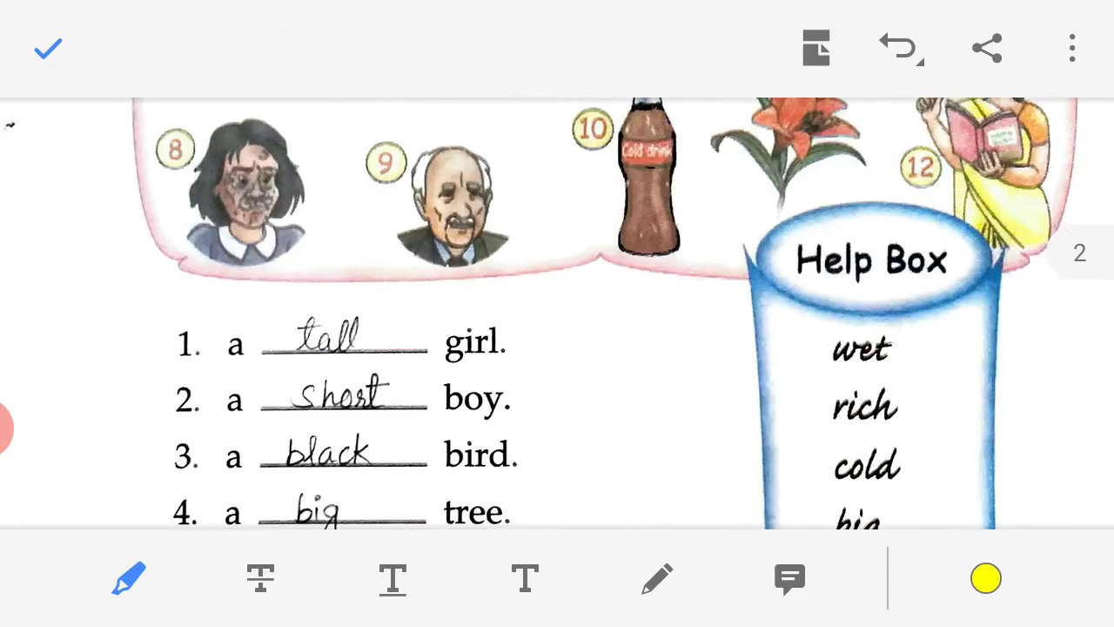
click(658, 577)
mouse_move(737, 220)
mouse_down()
mouse_move(728, 488)
mouse_move(979, 150)
mouse_move(1025, 451)
mouse_up()
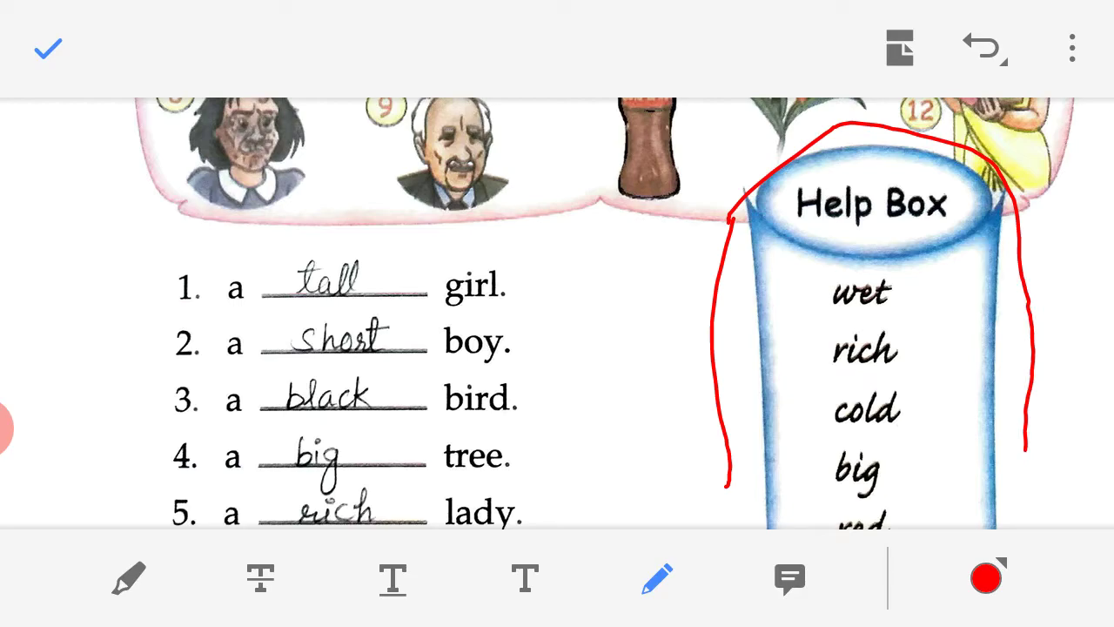
click(129, 578)
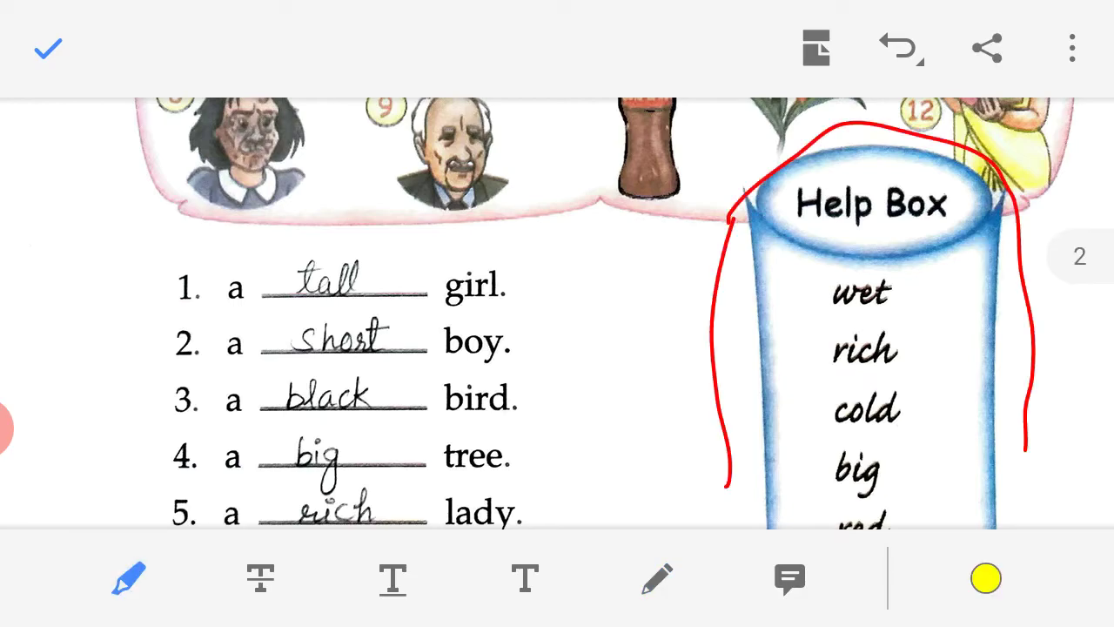
click(901, 48)
scroll(557, 314, up, 2)
scroll(558, 313, up, 3)
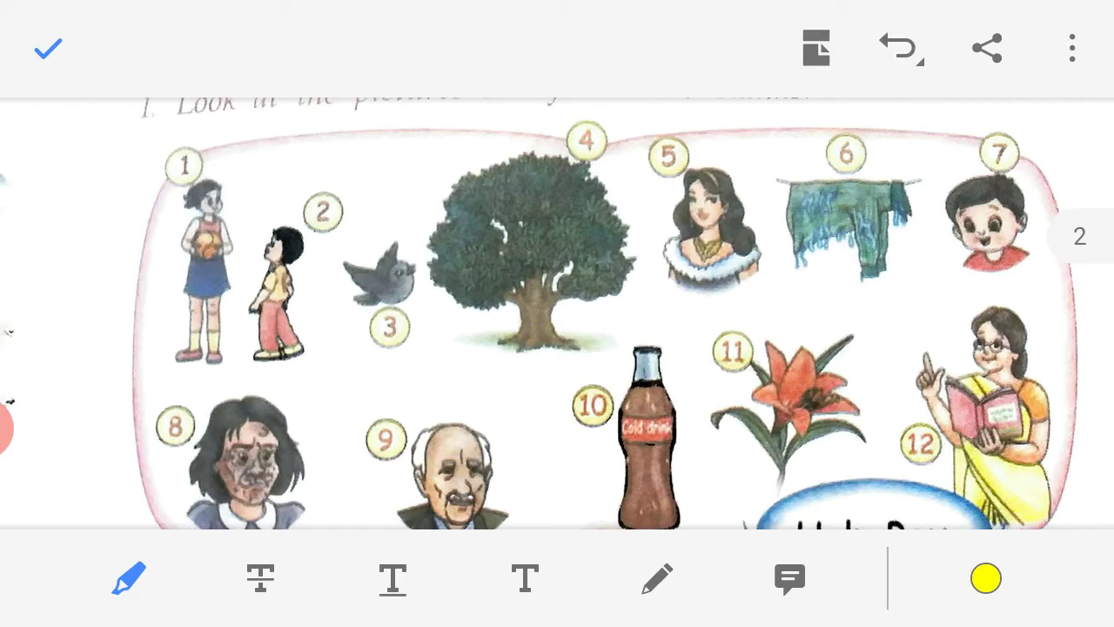
scroll(557, 313, down, 4)
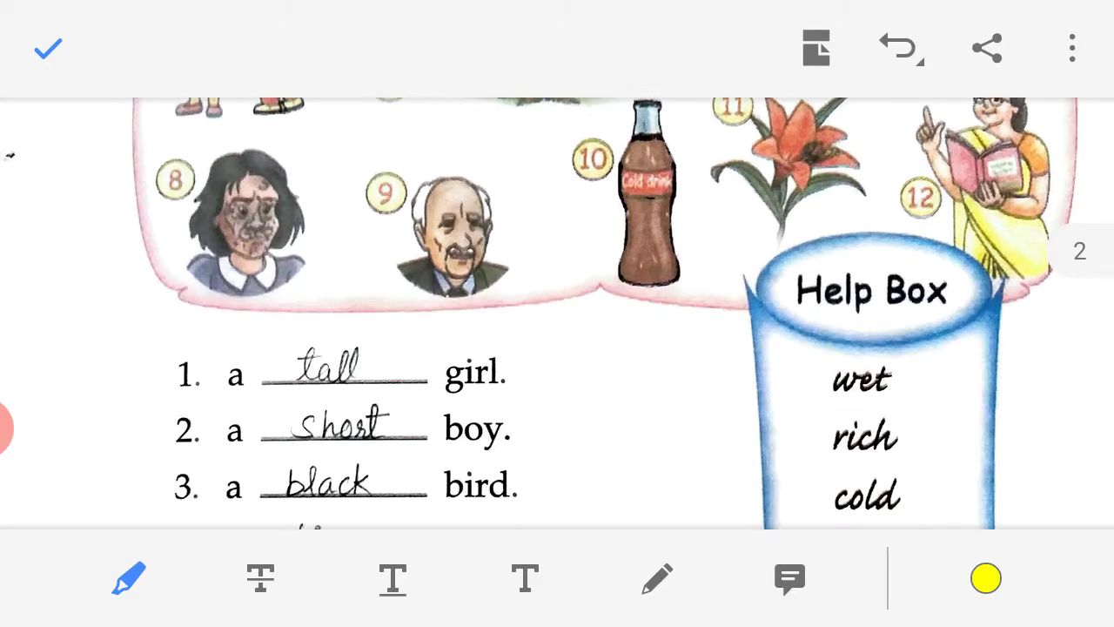
click(657, 578)
drag(210, 405, 265, 402)
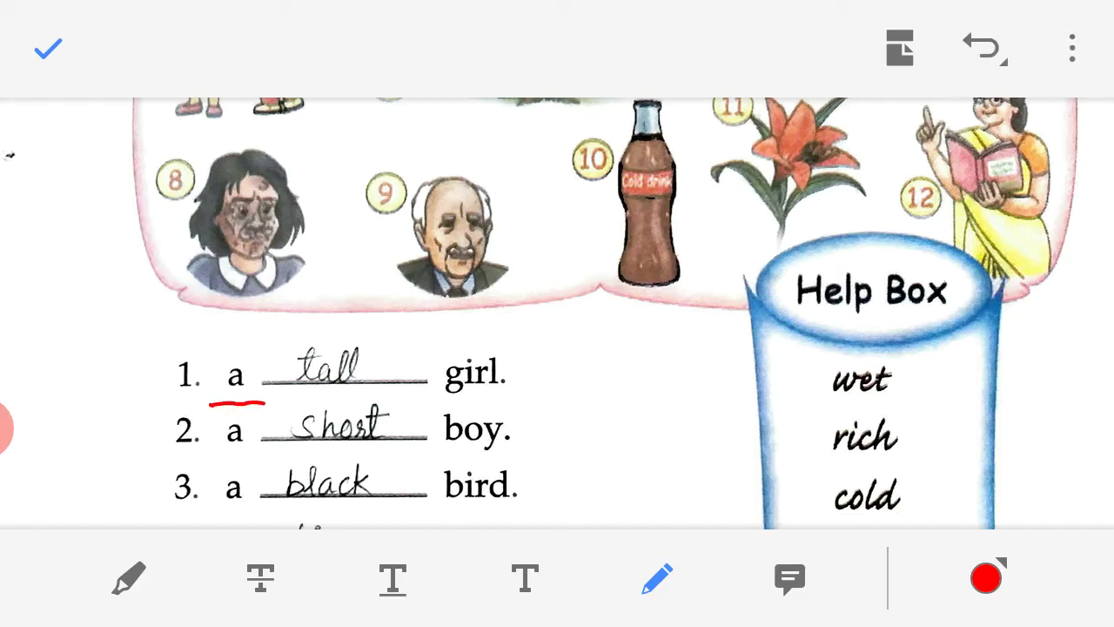
drag(445, 385, 524, 379)
click(129, 577)
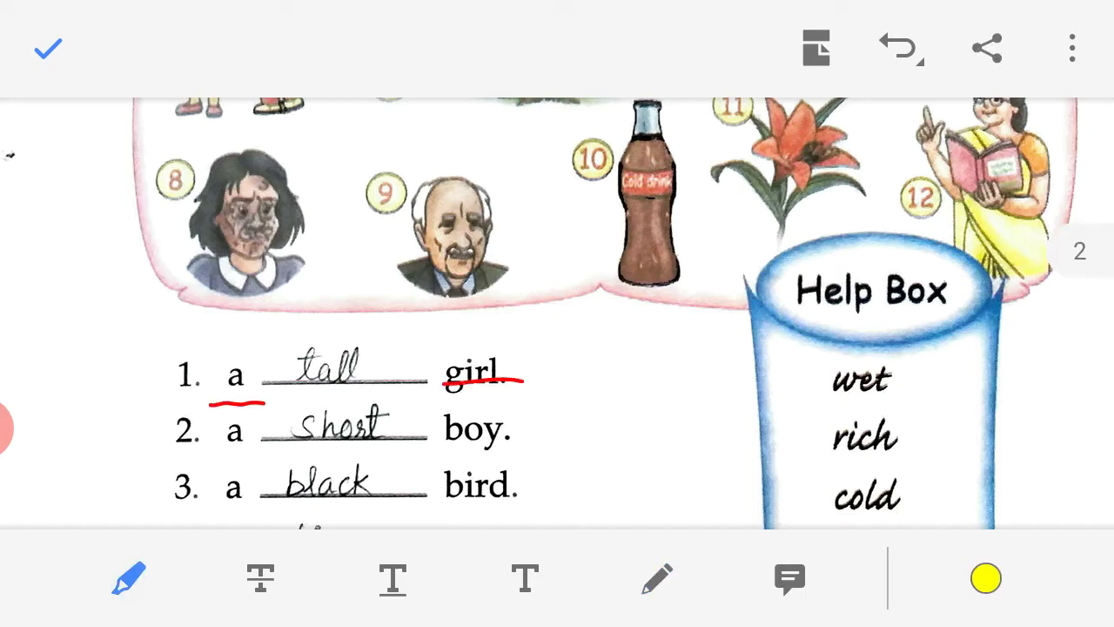
click(901, 48)
scroll(557, 313, up, 3)
scroll(558, 313, down, 3)
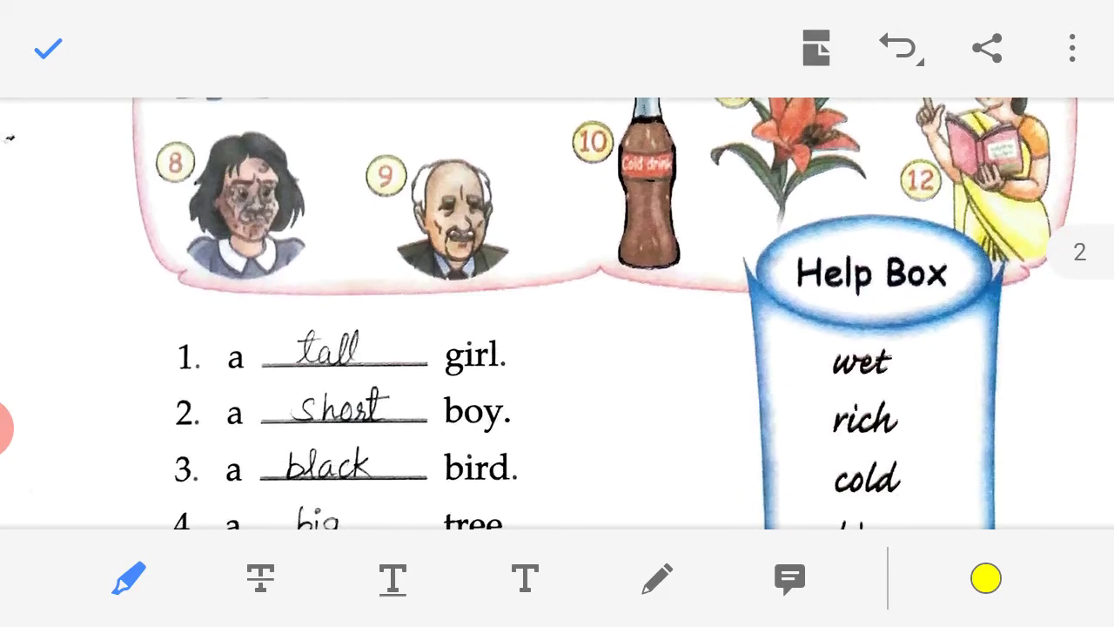
click(658, 577)
drag(272, 434, 391, 430)
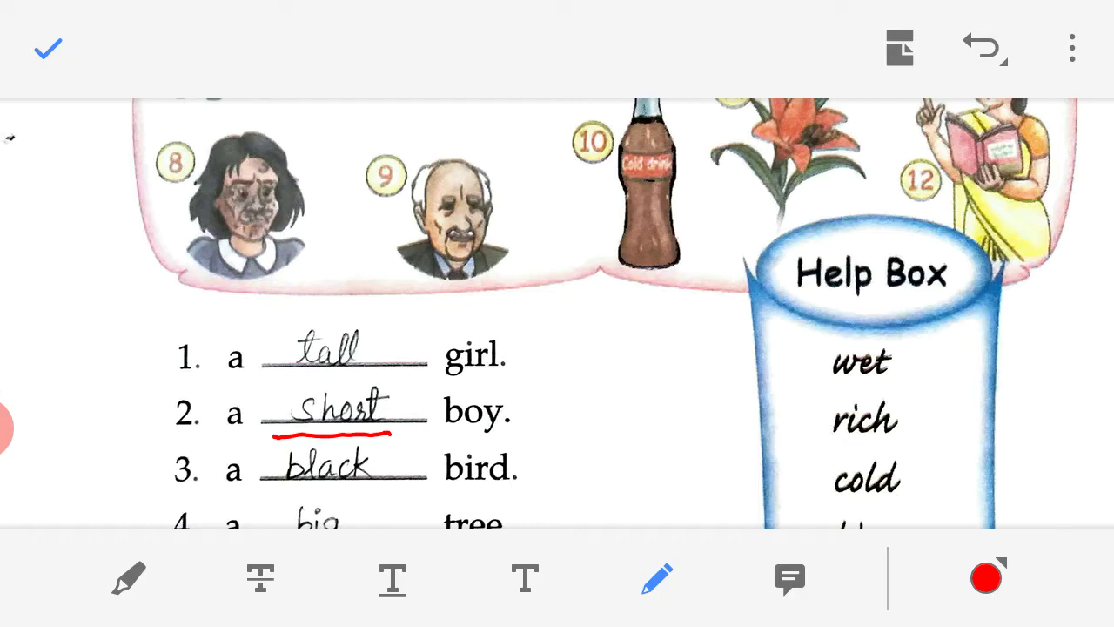
drag(196, 496, 283, 489)
drag(434, 491, 526, 488)
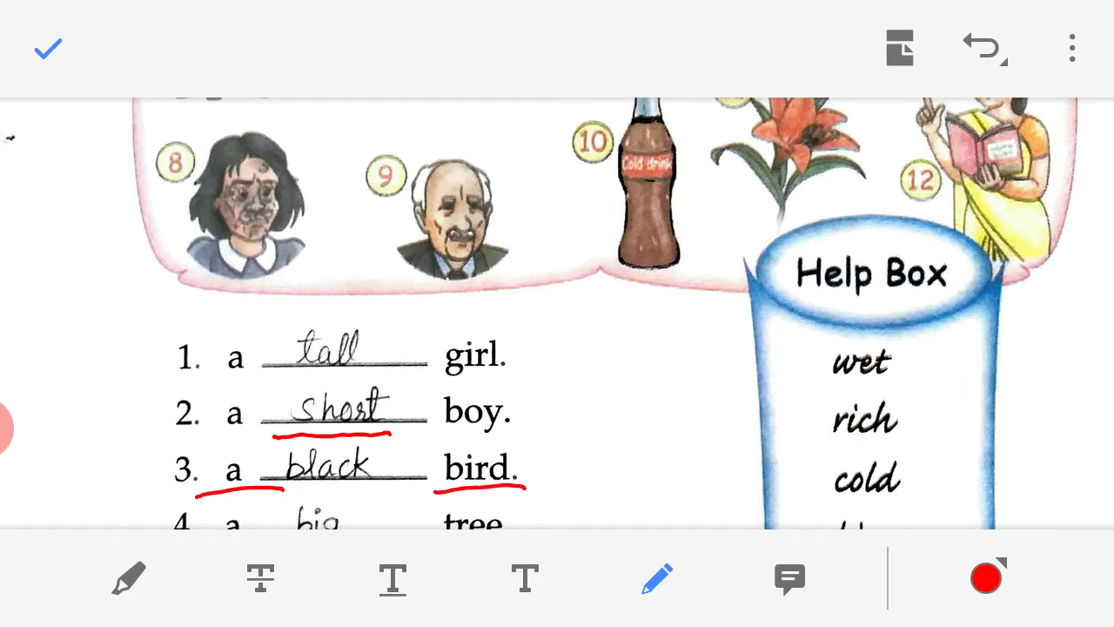
click(128, 578)
click(901, 48)
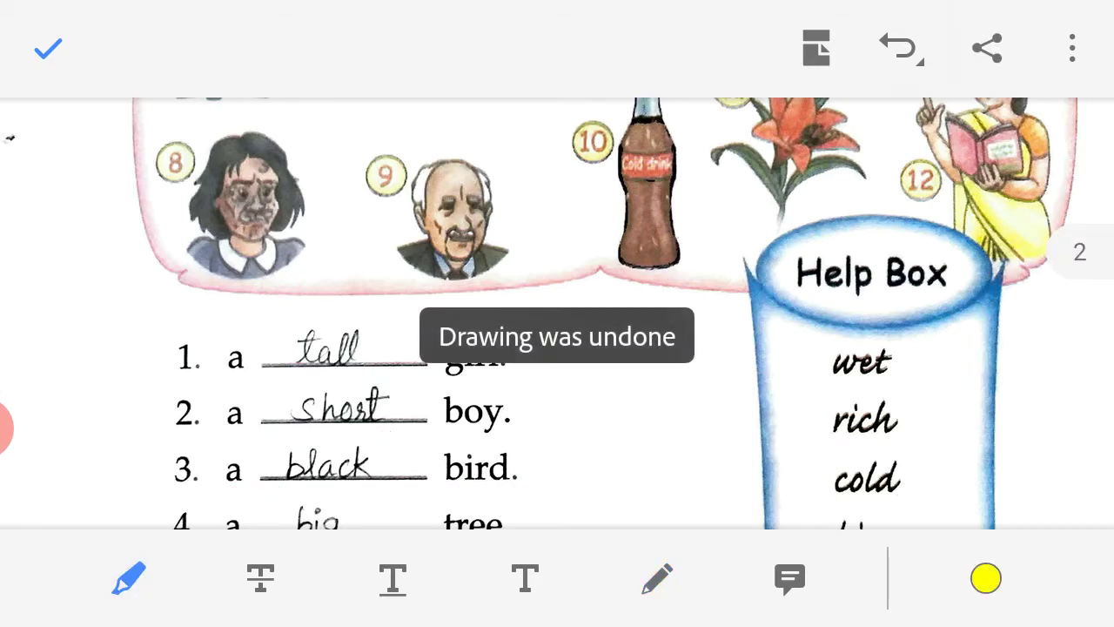
scroll(558, 313, down, 5)
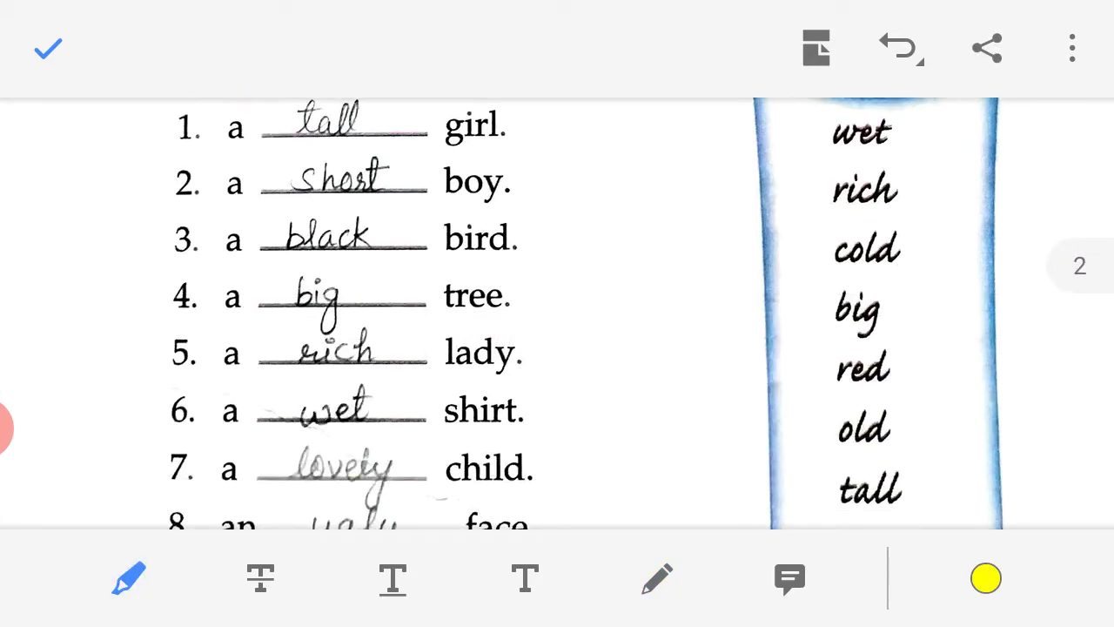
click(657, 578)
drag(247, 321, 345, 332)
drag(248, 335, 344, 322)
scroll(609, 314, up, 5)
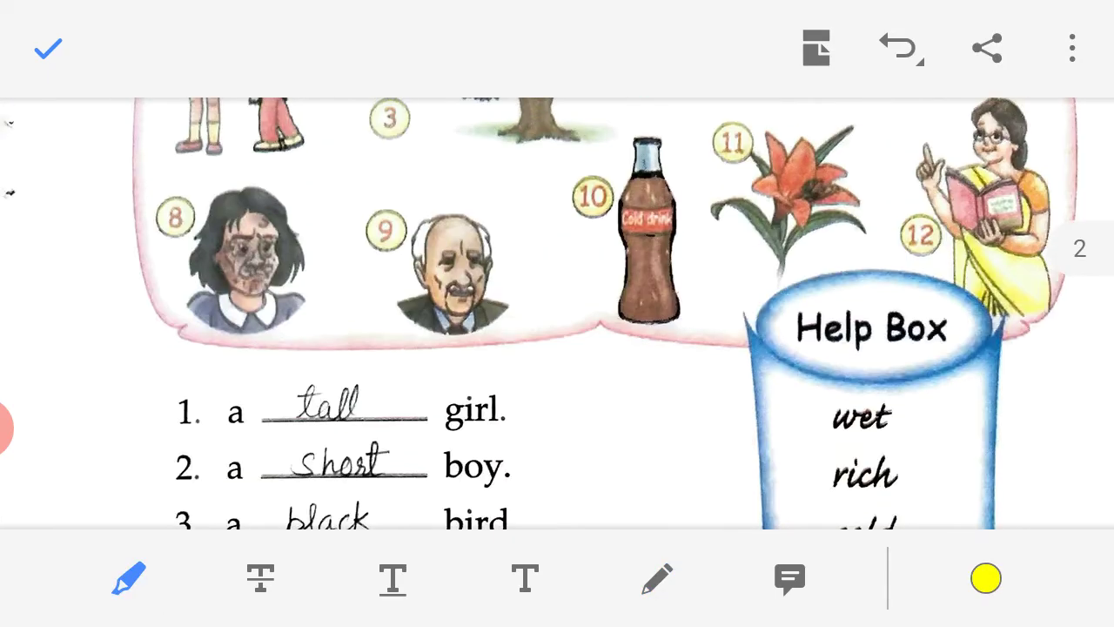
scroll(557, 313, up, 3)
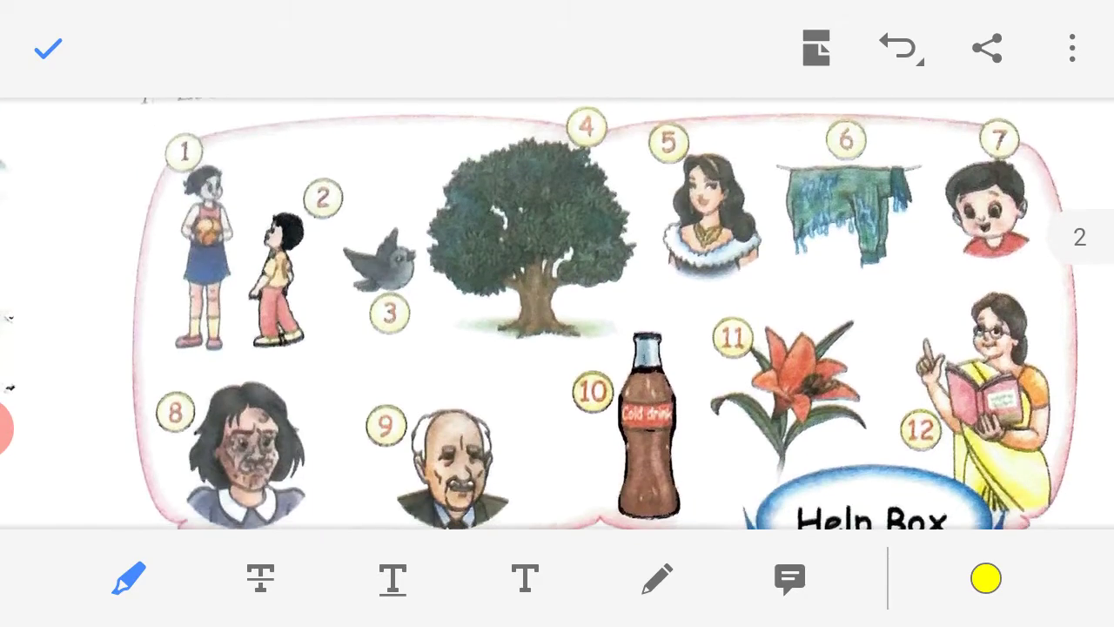
Highlight 'big' in the Help Box, underline the answer rich in sentence 5 in red, then undo it
scroll(557, 314, down, 6)
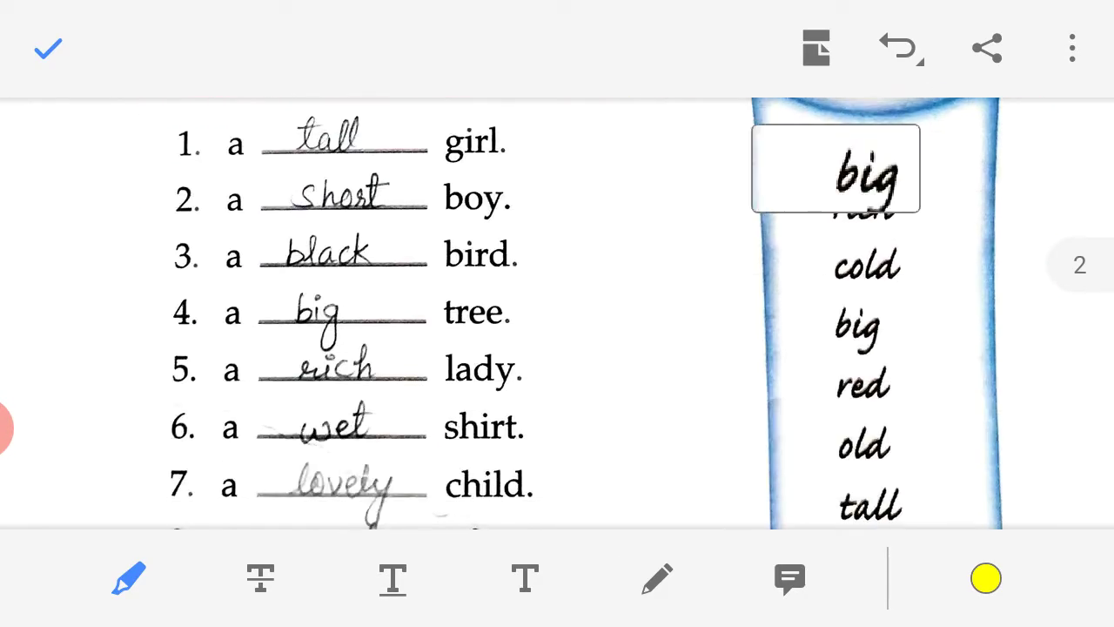
drag(838, 334, 849, 335)
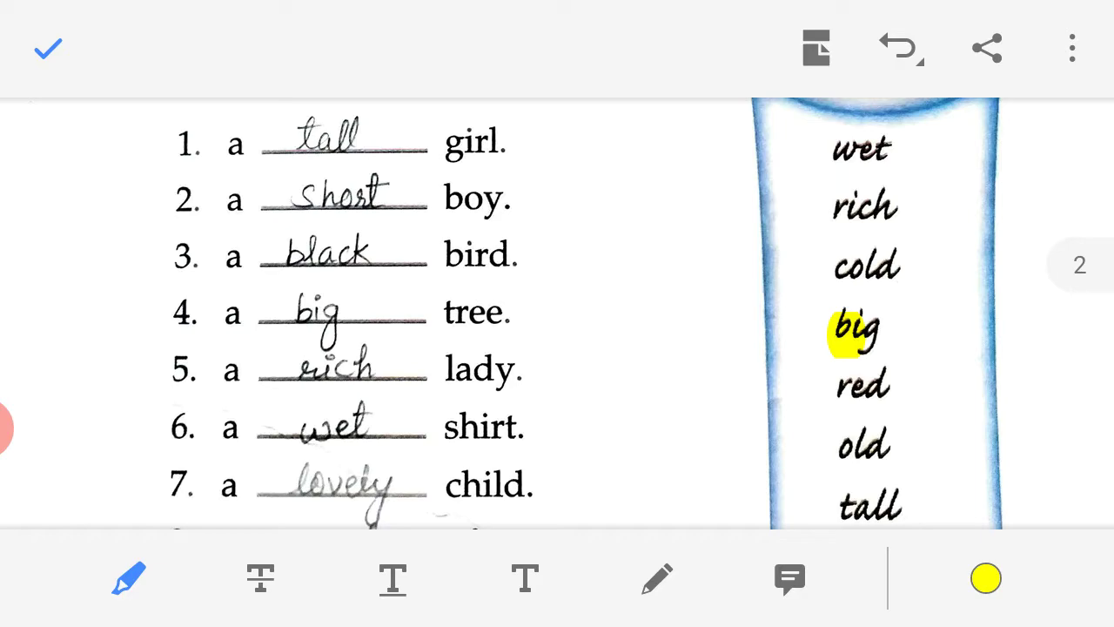
click(657, 577)
drag(254, 397, 410, 397)
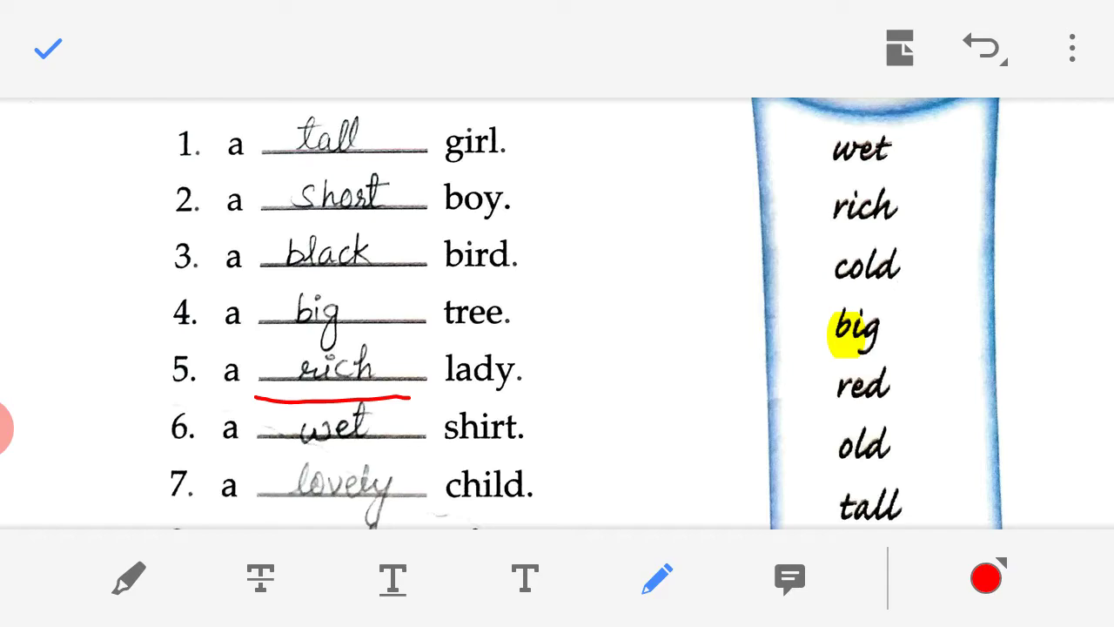
click(129, 577)
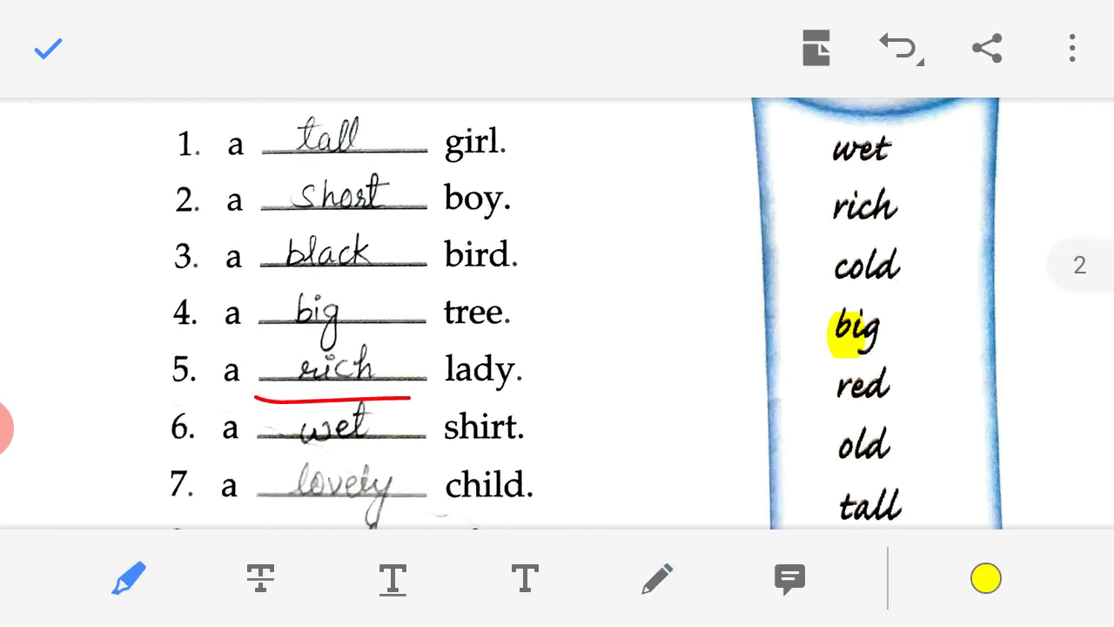
key(ctrl+z)
Underline the answer wet in sentence 6 in red, then undo the stroke
scroll(557, 314, up, 8)
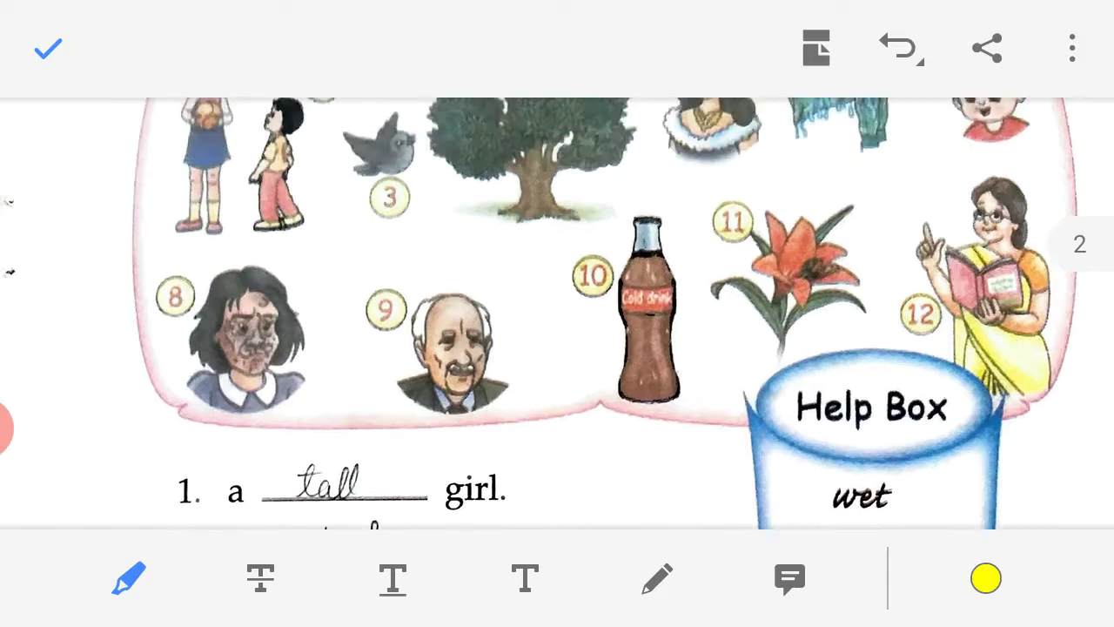
scroll(558, 313, up, 3)
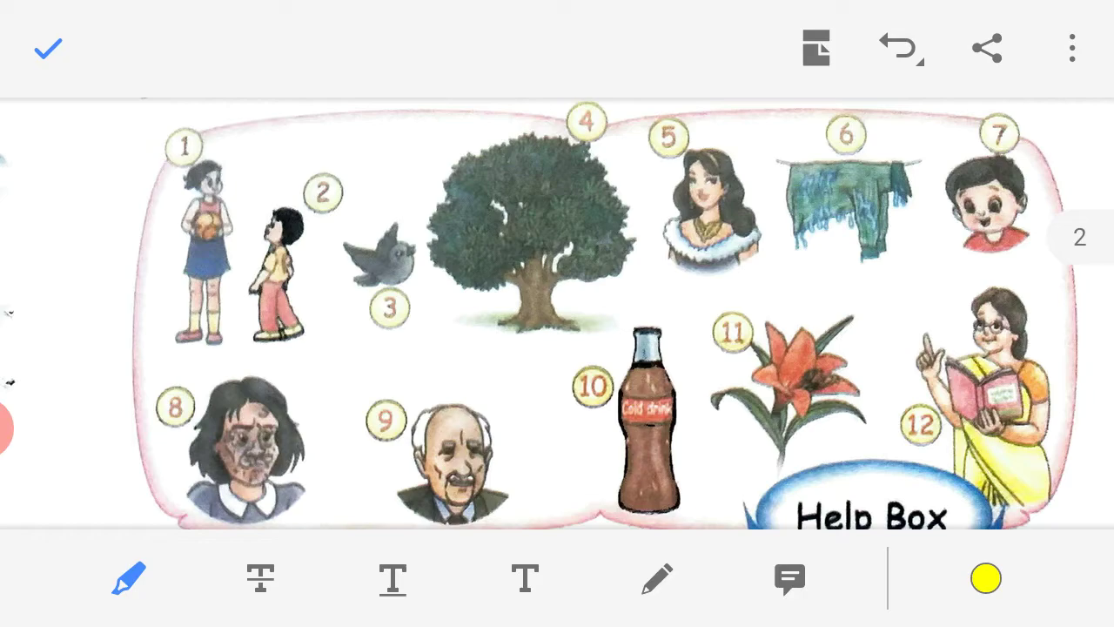
scroll(557, 314, down, 2)
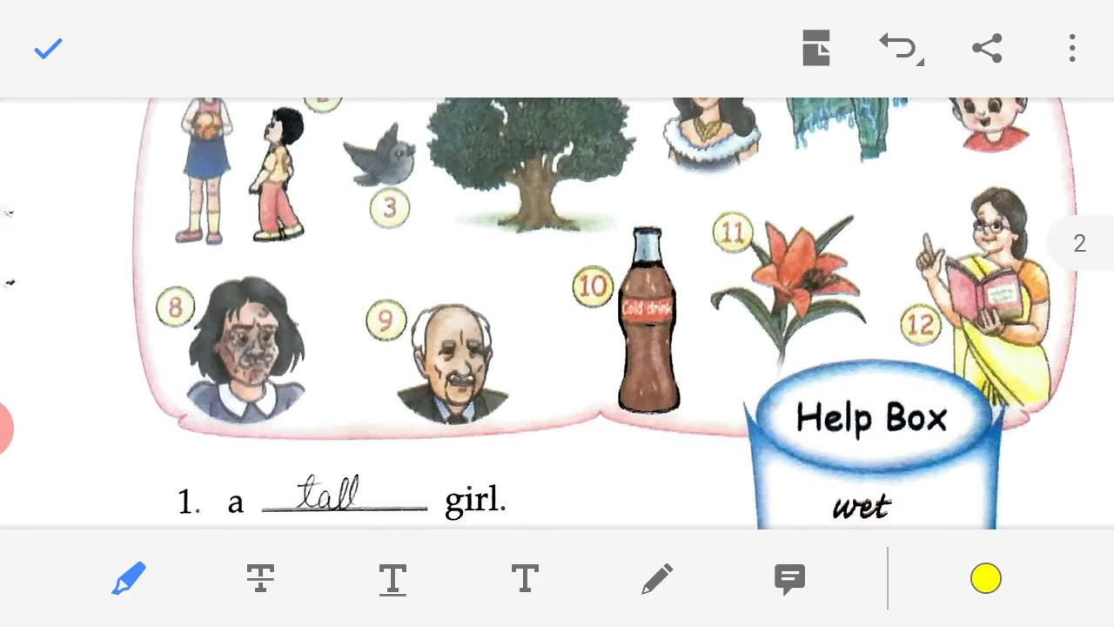
scroll(558, 313, down, 6)
scroll(557, 313, down, 3)
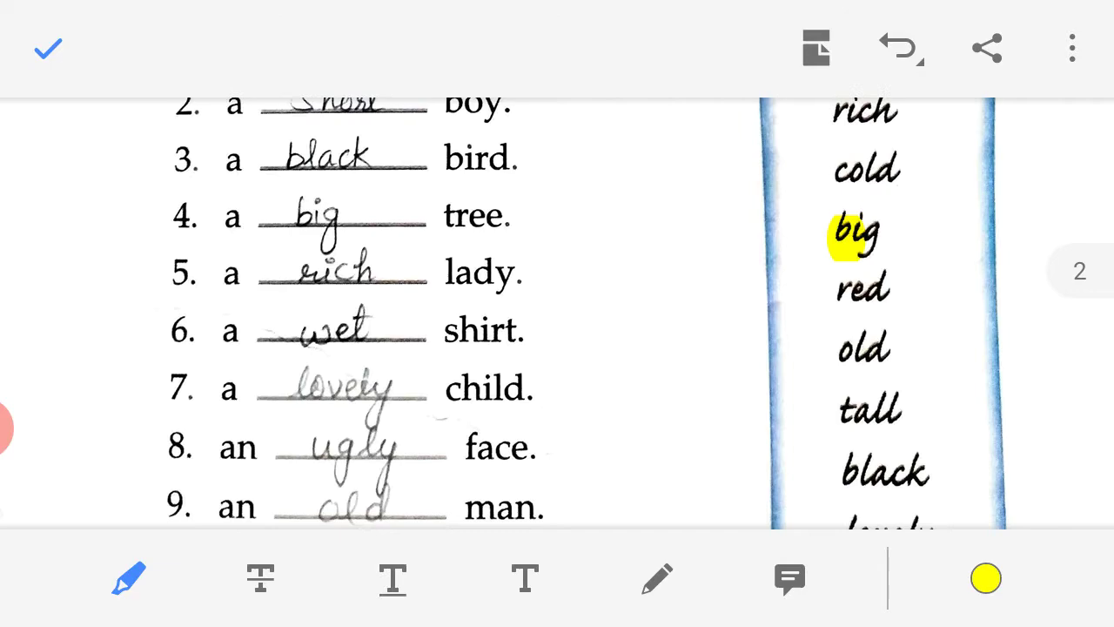
click(657, 578)
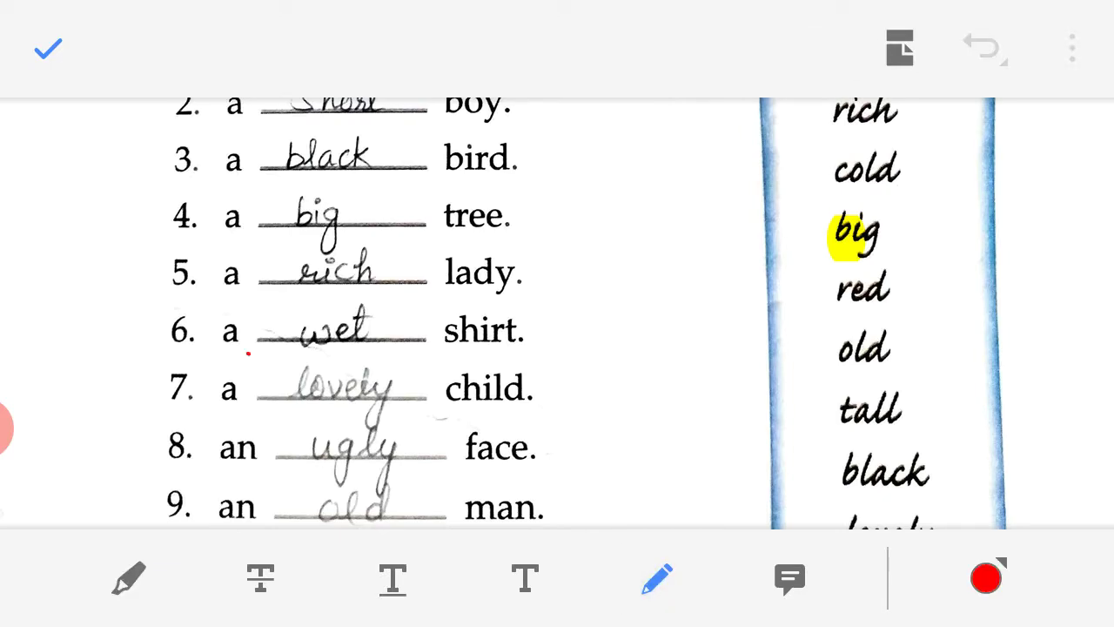
drag(248, 353, 408, 351)
click(128, 577)
click(899, 48)
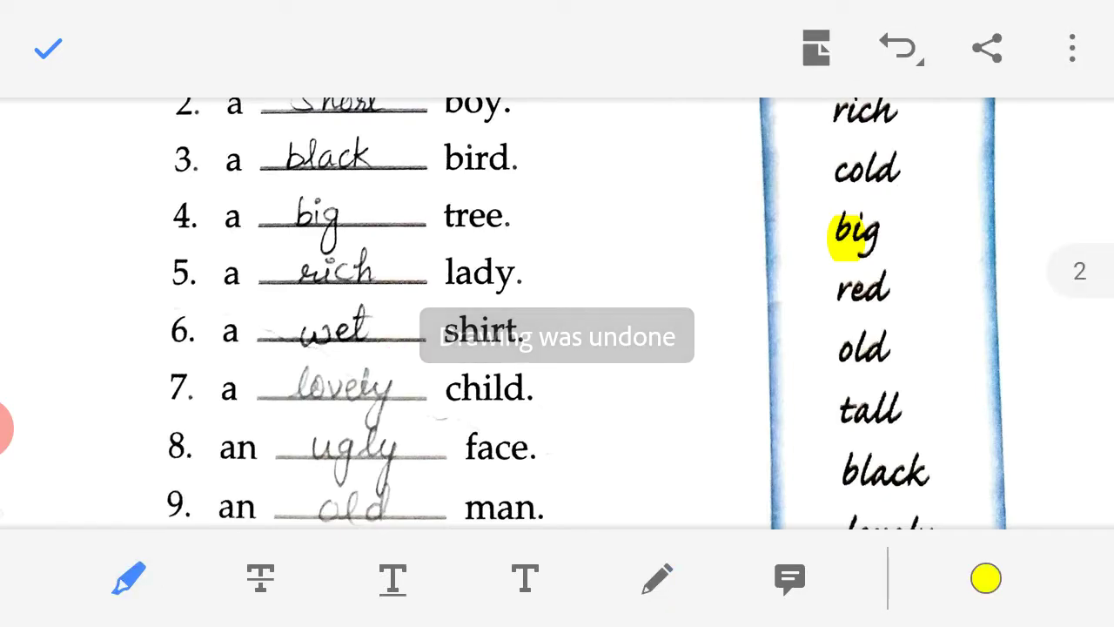
Underline the answer lovely in sentence 7 in red, then undo it
scroll(557, 313, up, 10)
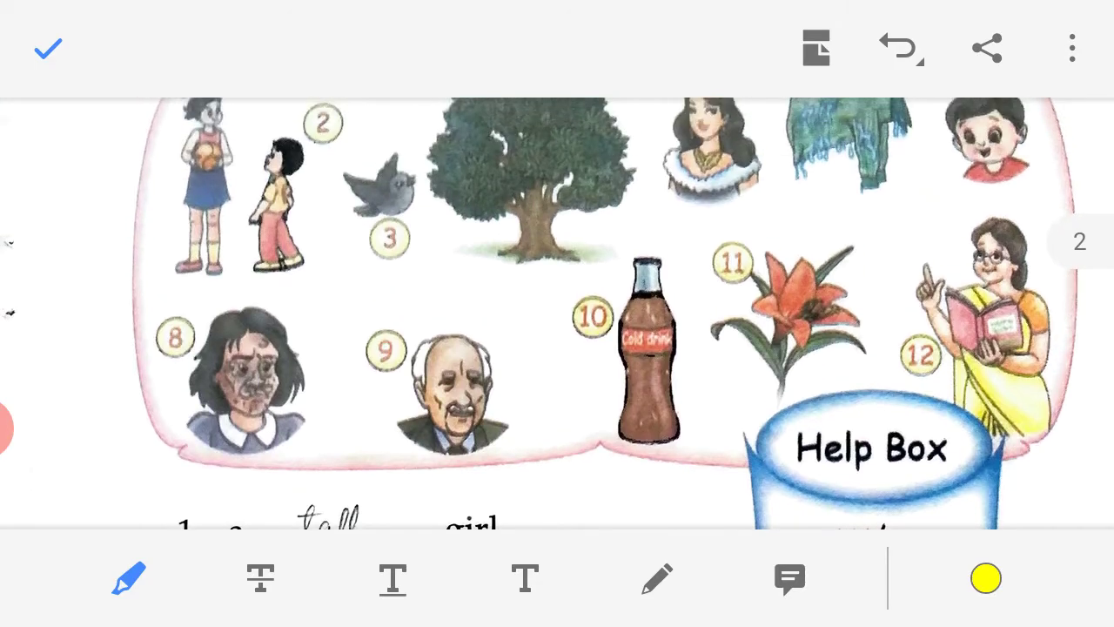
scroll(558, 314, down, 10)
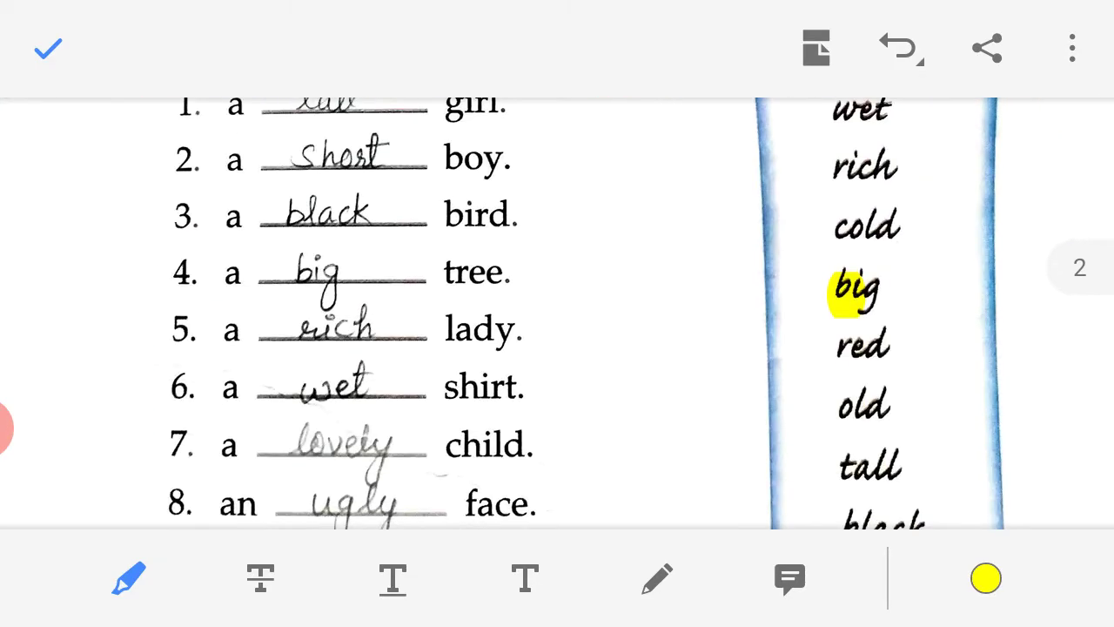
click(657, 578)
drag(272, 346, 428, 345)
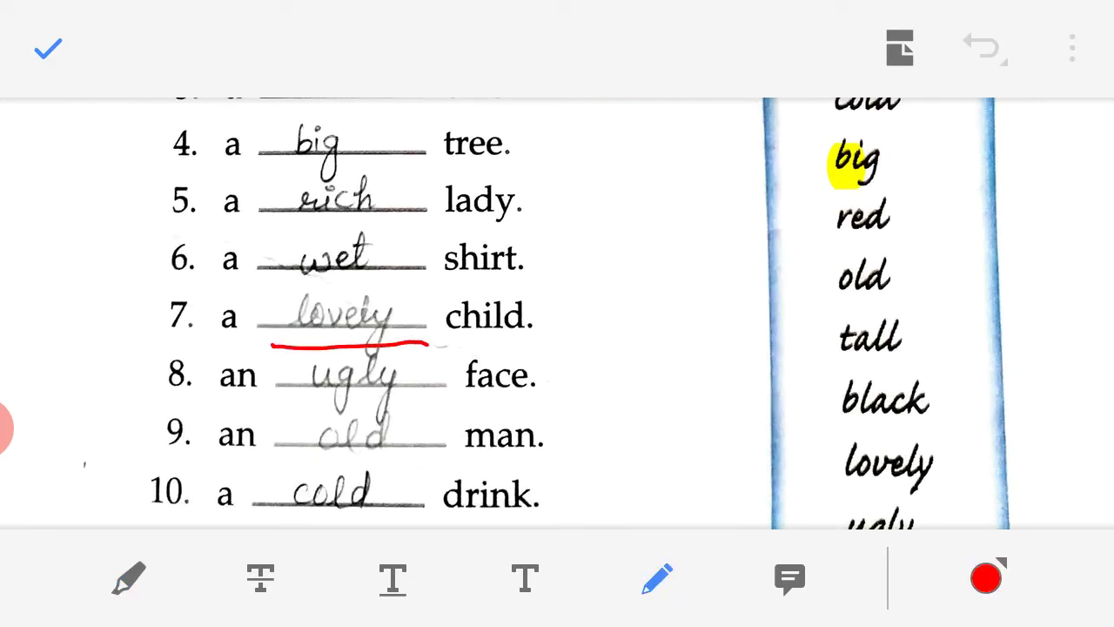
click(128, 578)
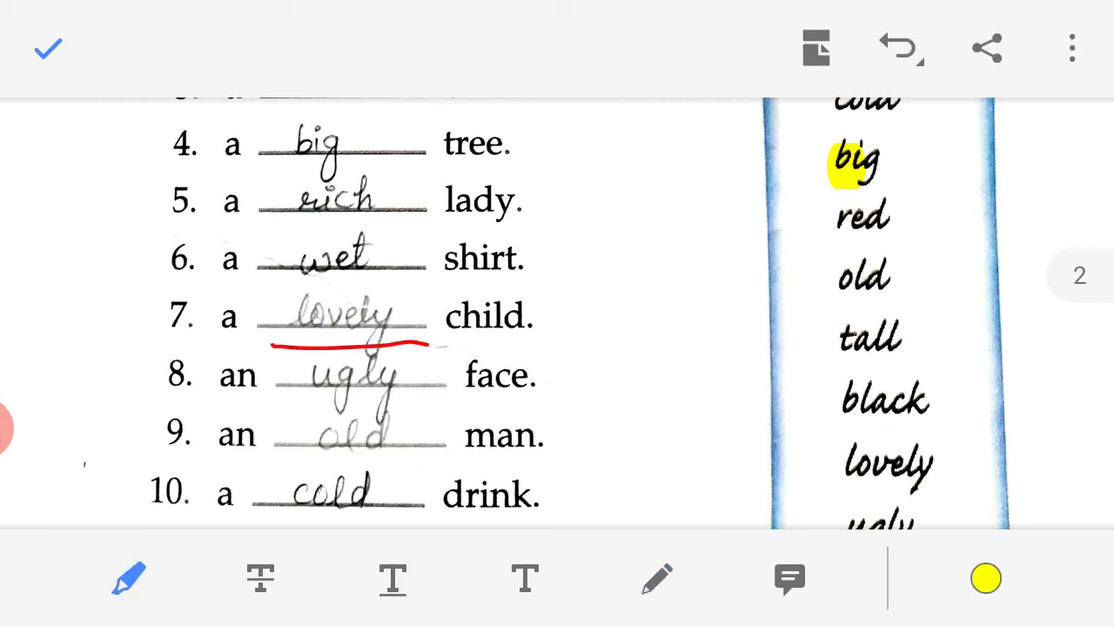
click(899, 46)
Draw a red ring around picture 8, then undo it
scroll(557, 313, up, 5)
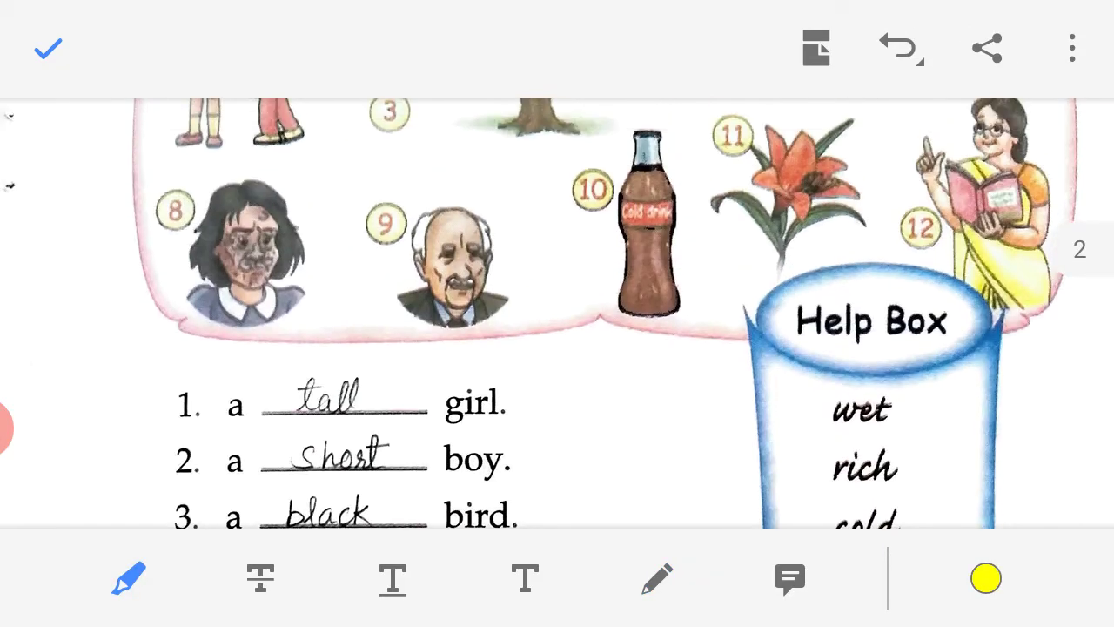
click(657, 577)
mouse_move(179, 342)
mouse_down()
mouse_move(322, 307)
mouse_move(181, 224)
mouse_move(303, 345)
mouse_up()
click(129, 578)
click(899, 46)
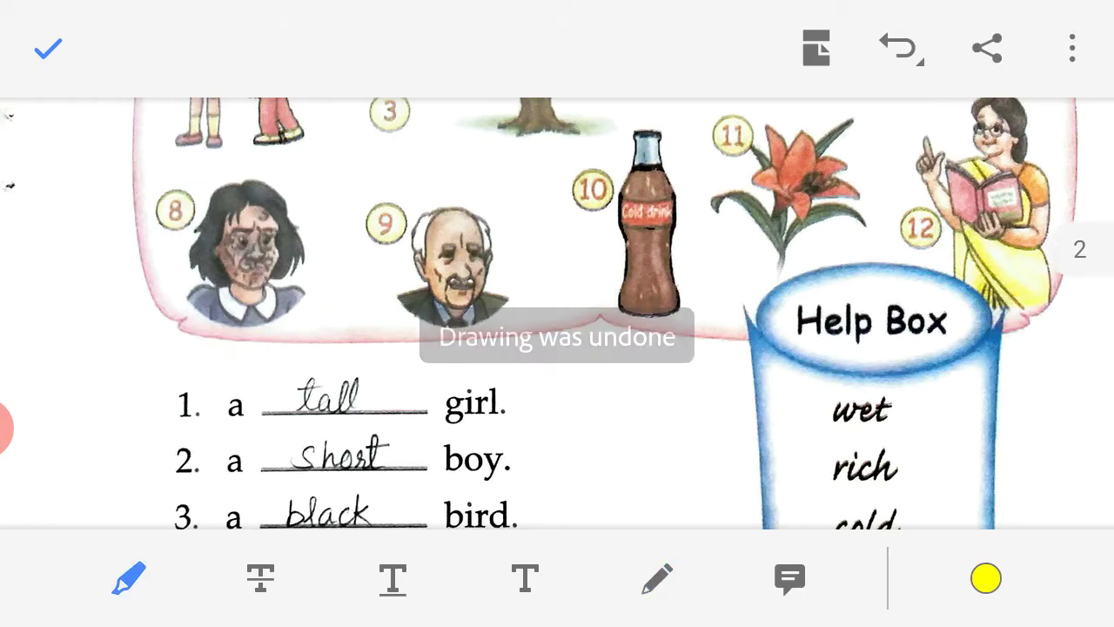
Underline the answer old in item 9 in red, then undo it
scroll(557, 313, down, 2)
scroll(557, 314, down, 8)
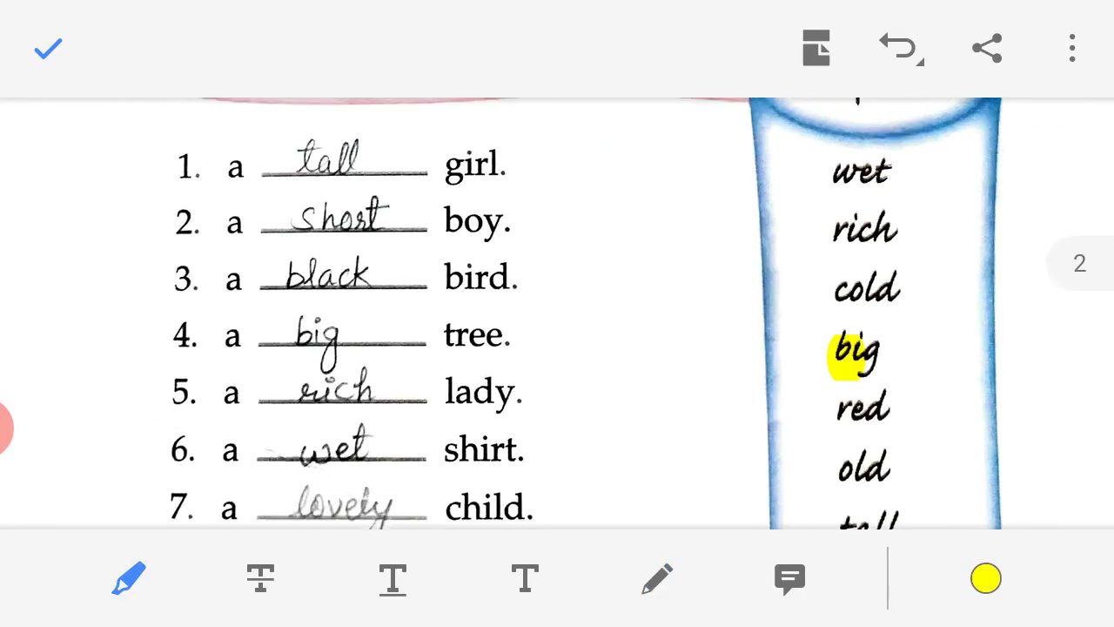
scroll(557, 314, up, 3)
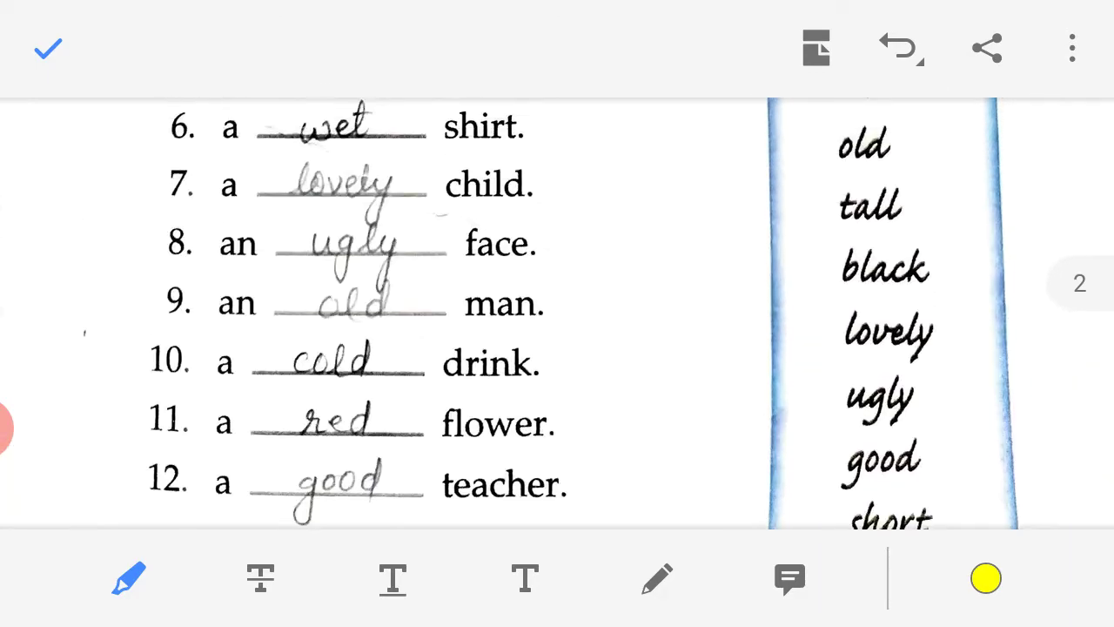
click(657, 579)
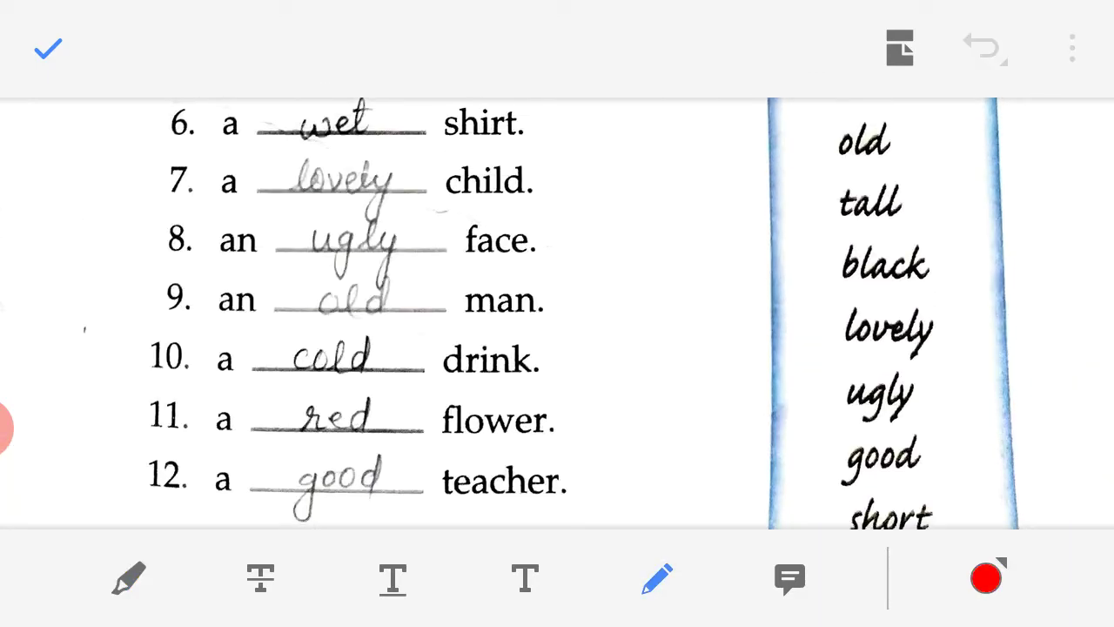
drag(285, 331, 423, 328)
click(129, 579)
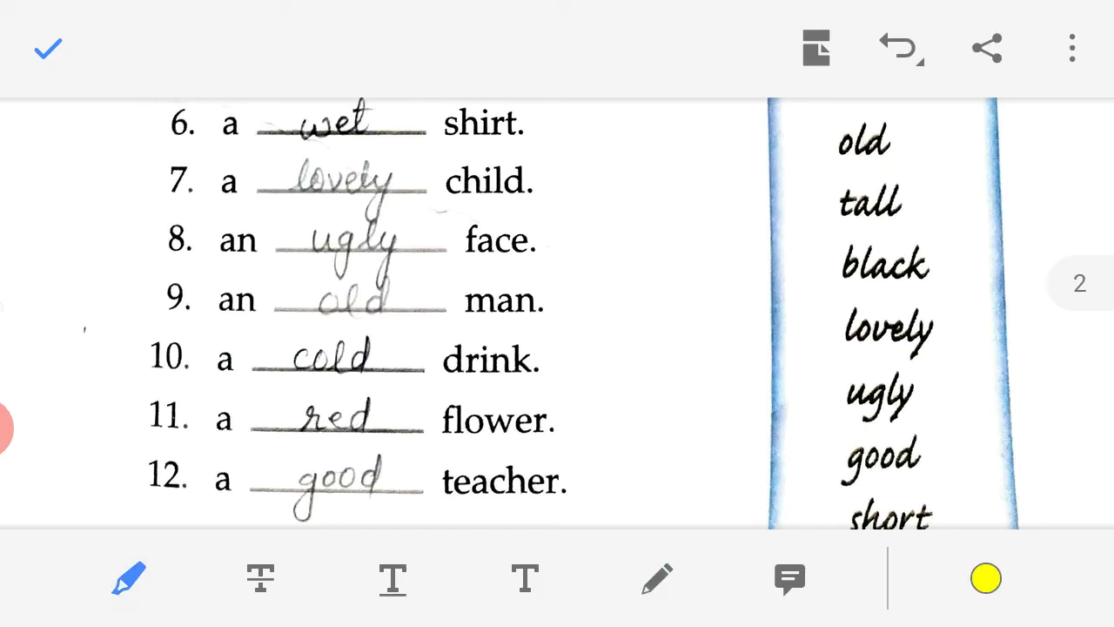
click(901, 48)
Underline the answer cold in item 10 in red, then undo it
scroll(557, 313, up, 5)
scroll(557, 313, down, 4)
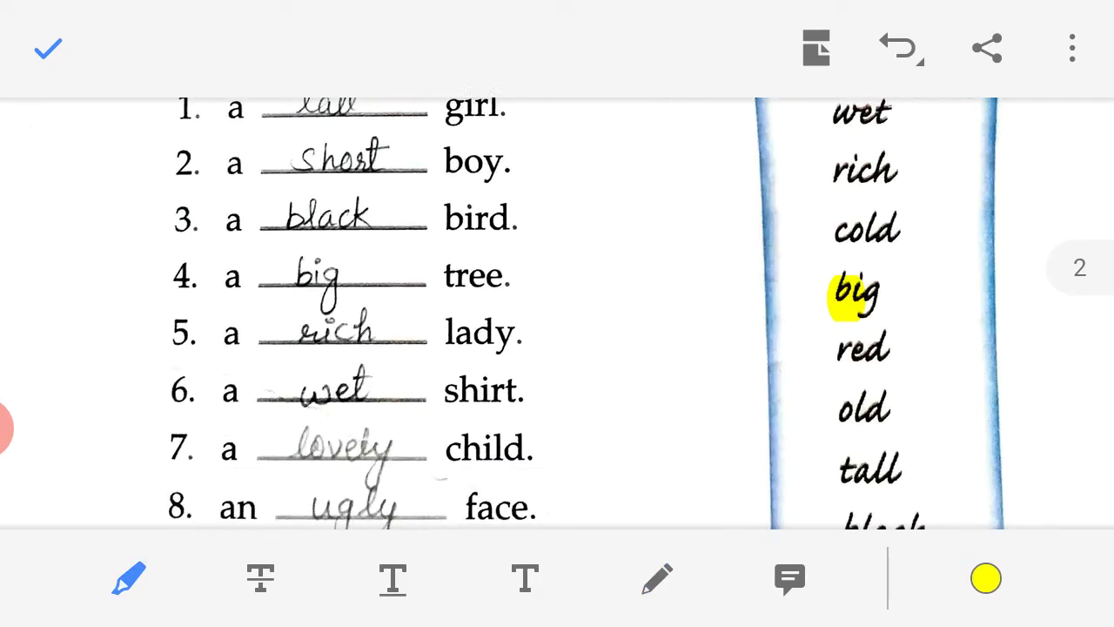
click(657, 579)
drag(280, 464, 425, 466)
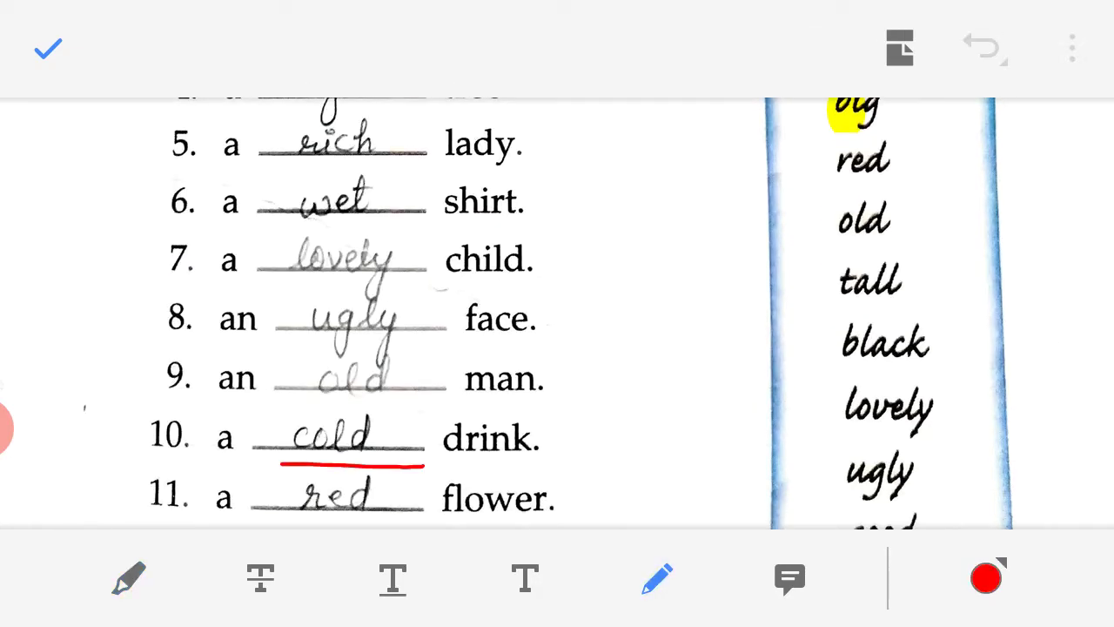
click(129, 579)
click(901, 48)
Underline the answers red in item 11 and 'good teacher' in item 12 in red
scroll(558, 314, up, 8)
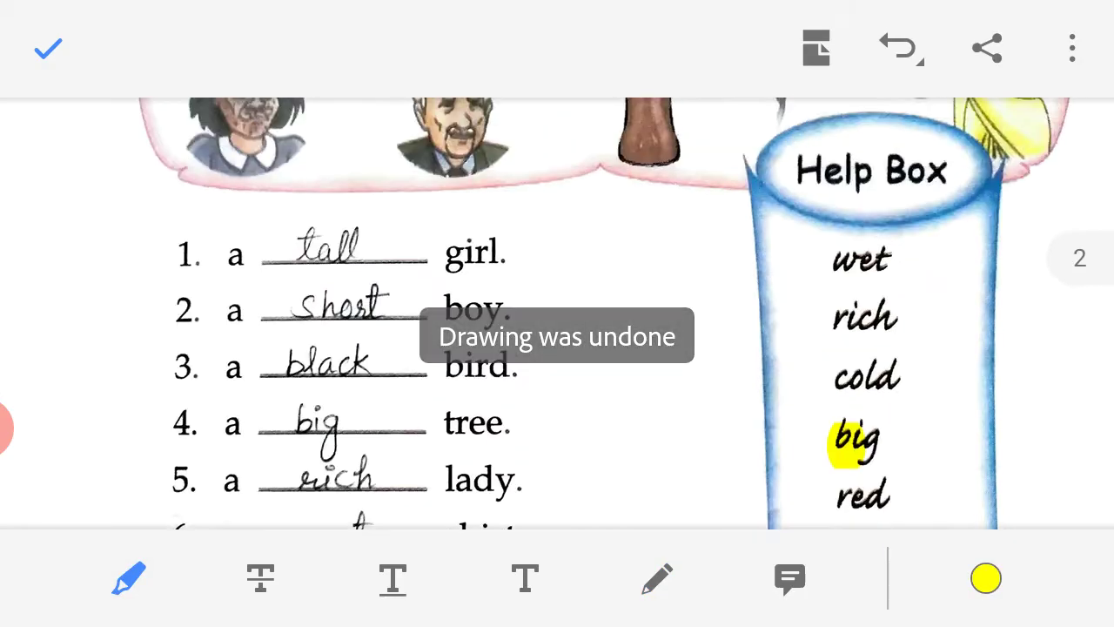
scroll(558, 313, down, 4)
scroll(557, 313, down, 6)
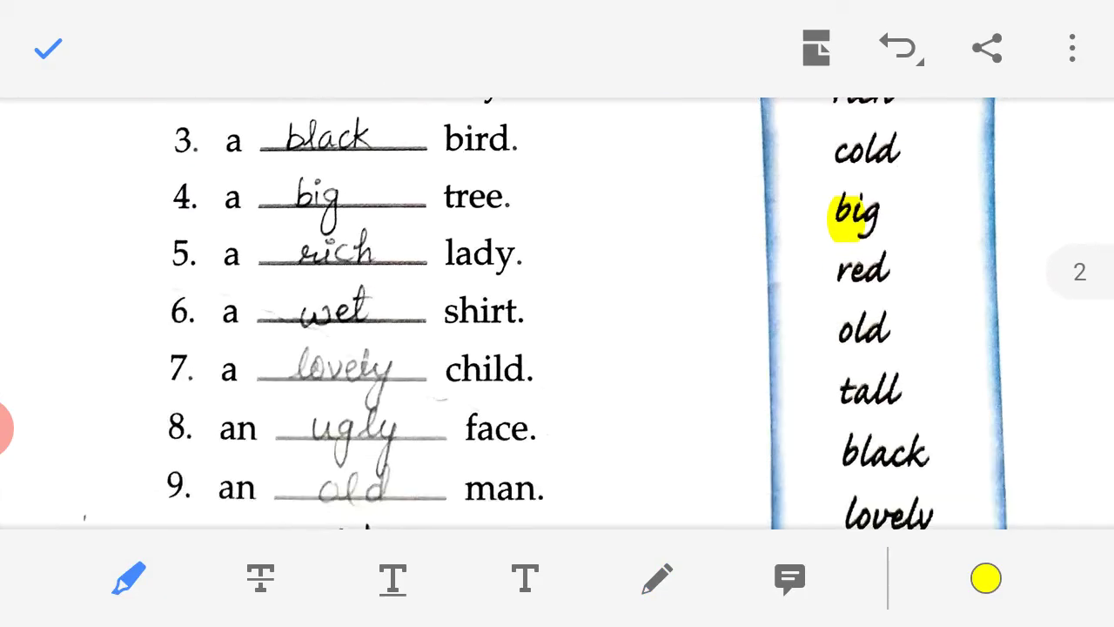
click(657, 579)
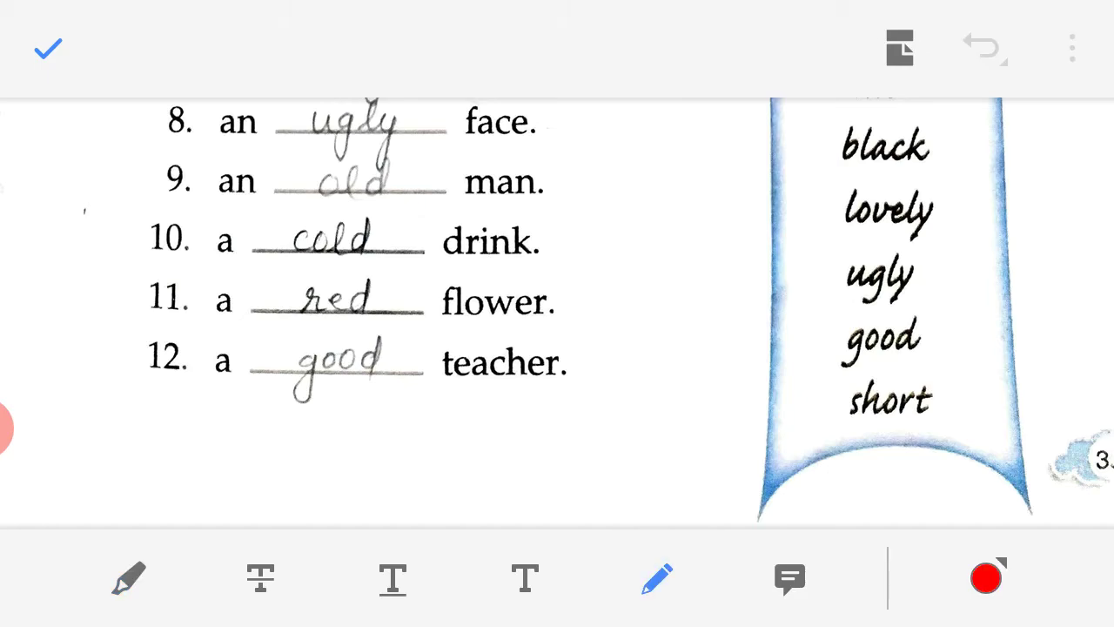
drag(238, 313, 461, 315)
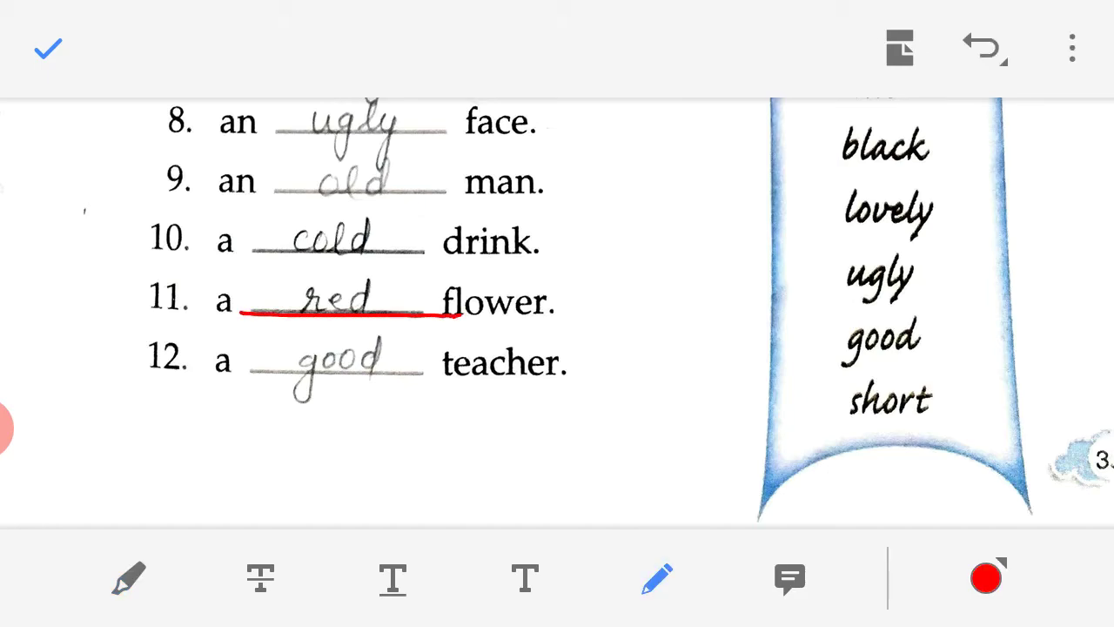
drag(205, 428, 502, 389)
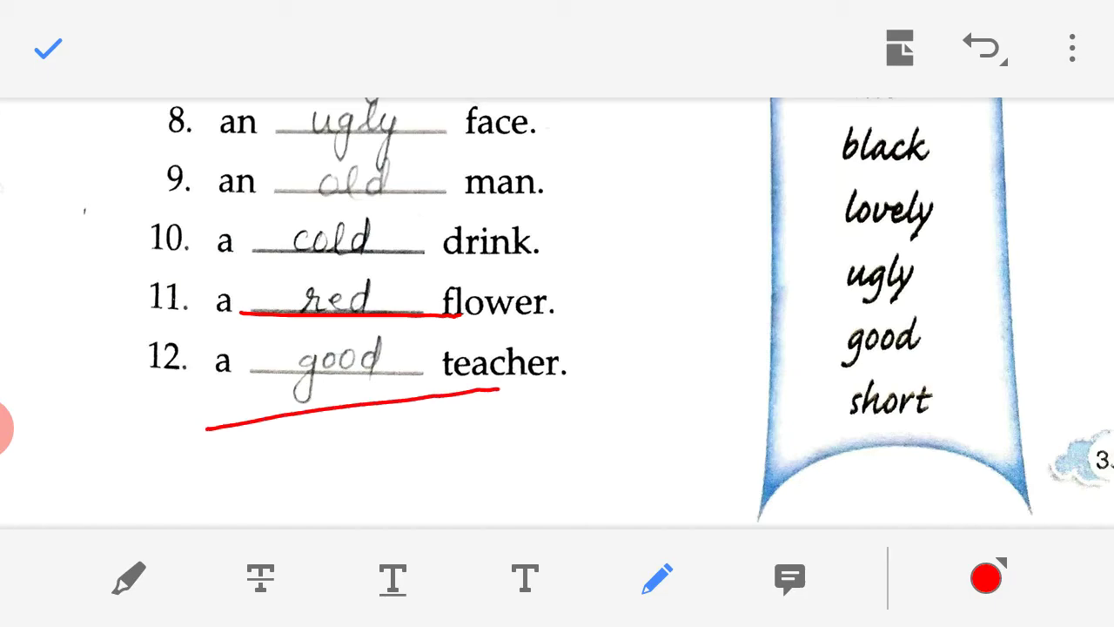
click(129, 579)
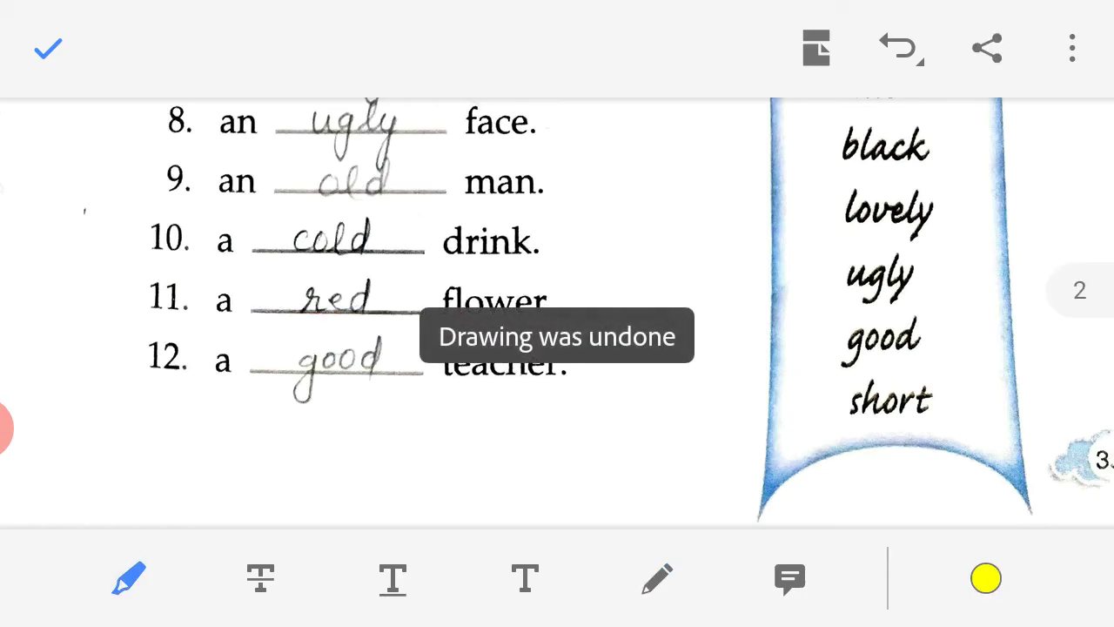
Underline exercise II's instructions, including 'Mind the use of a and an', in red, then undo them
scroll(558, 313, down, 10)
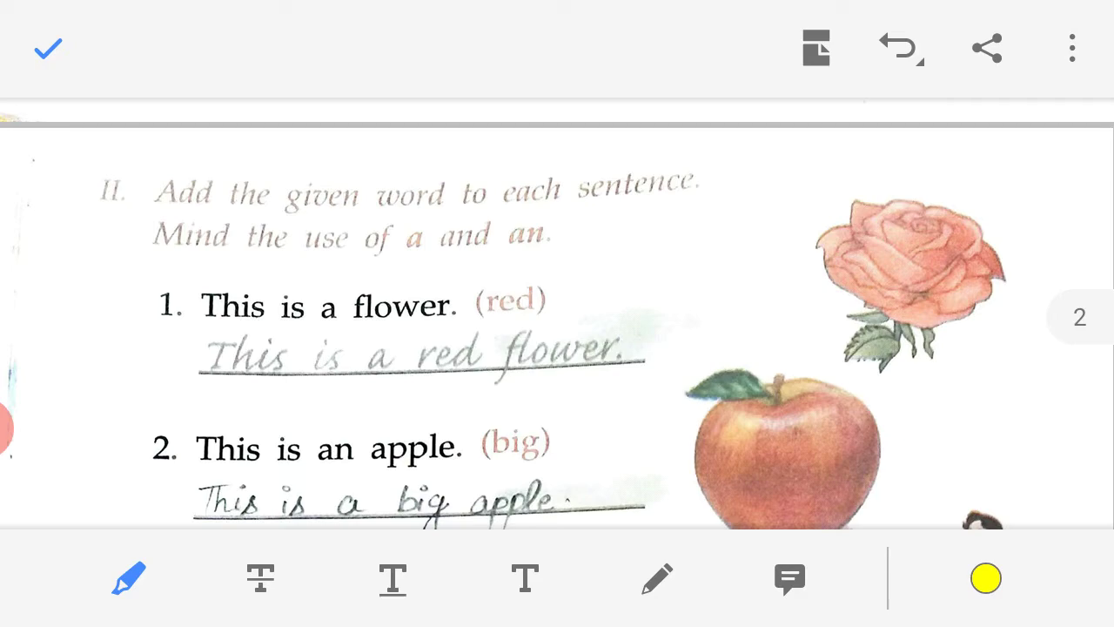
click(657, 579)
drag(206, 219, 721, 204)
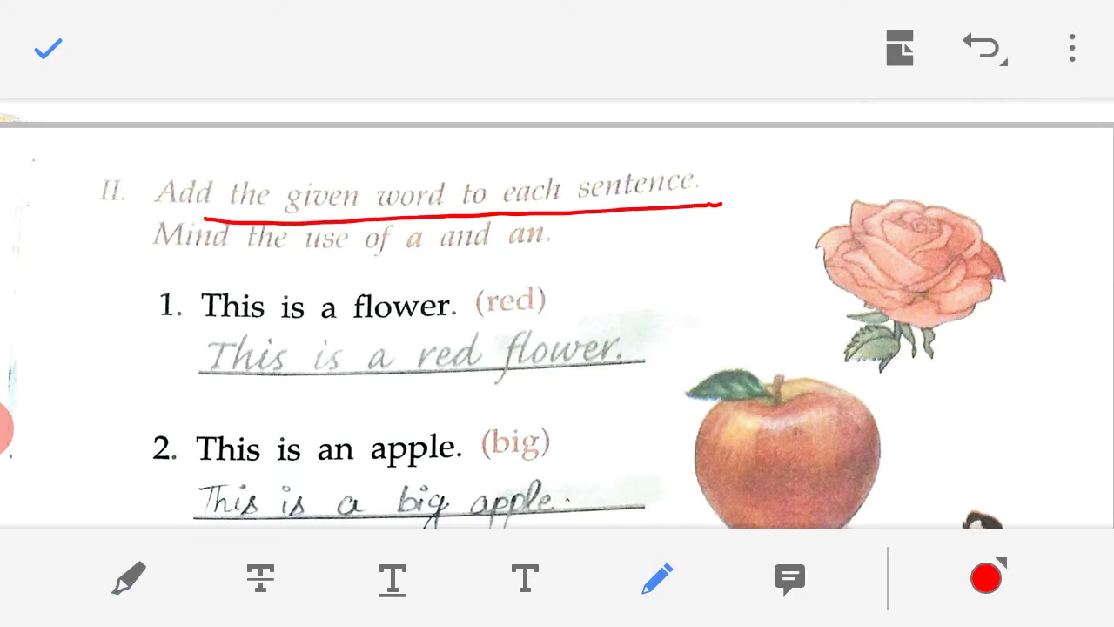
drag(117, 265, 611, 257)
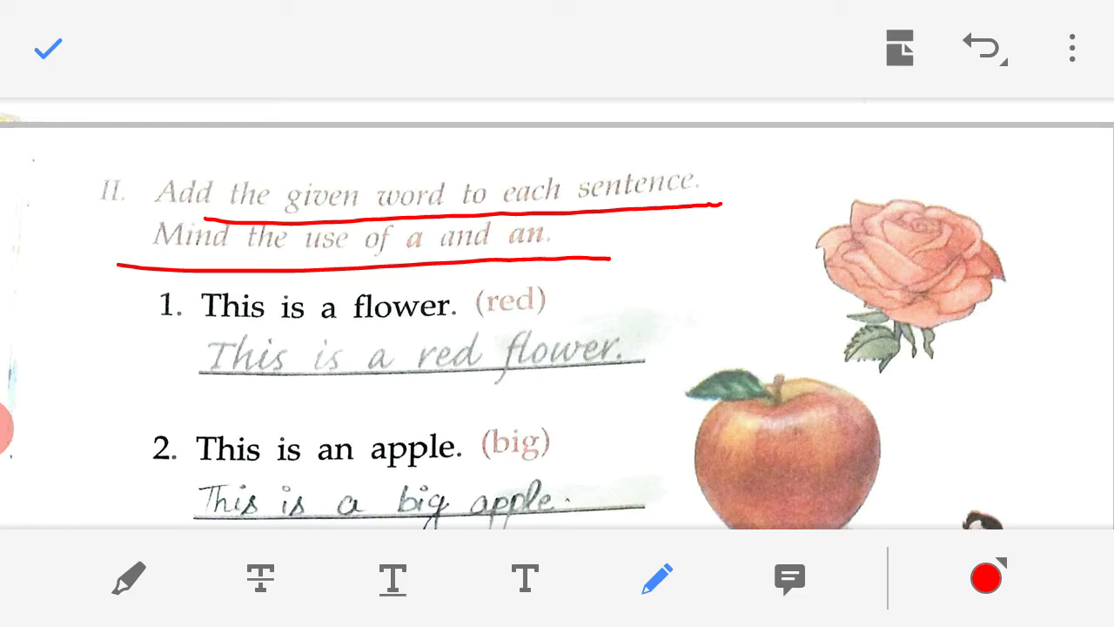
drag(911, 412, 935, 378)
click(48, 48)
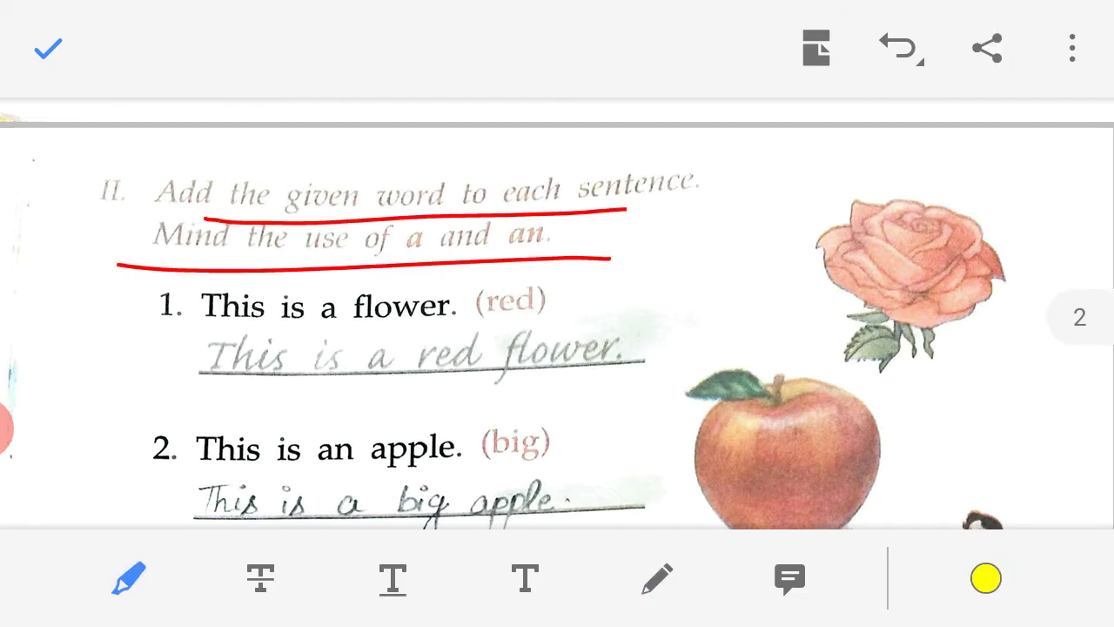
click(901, 48)
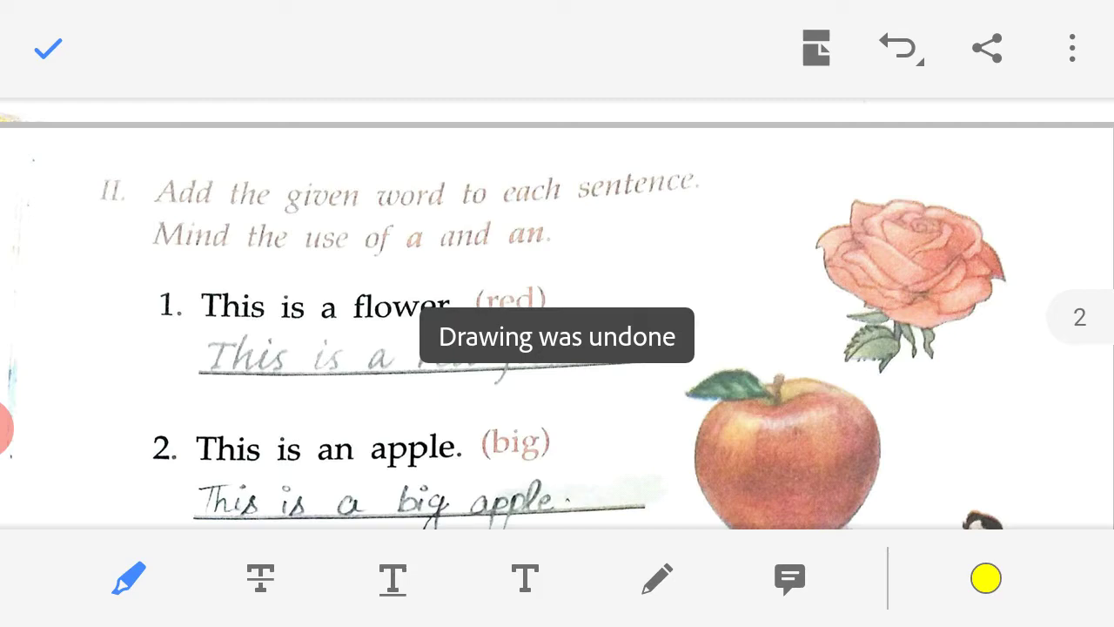
Underline (red) in sentence 1 and circle the article a in its answer, then undo both
click(658, 578)
drag(468, 322, 558, 318)
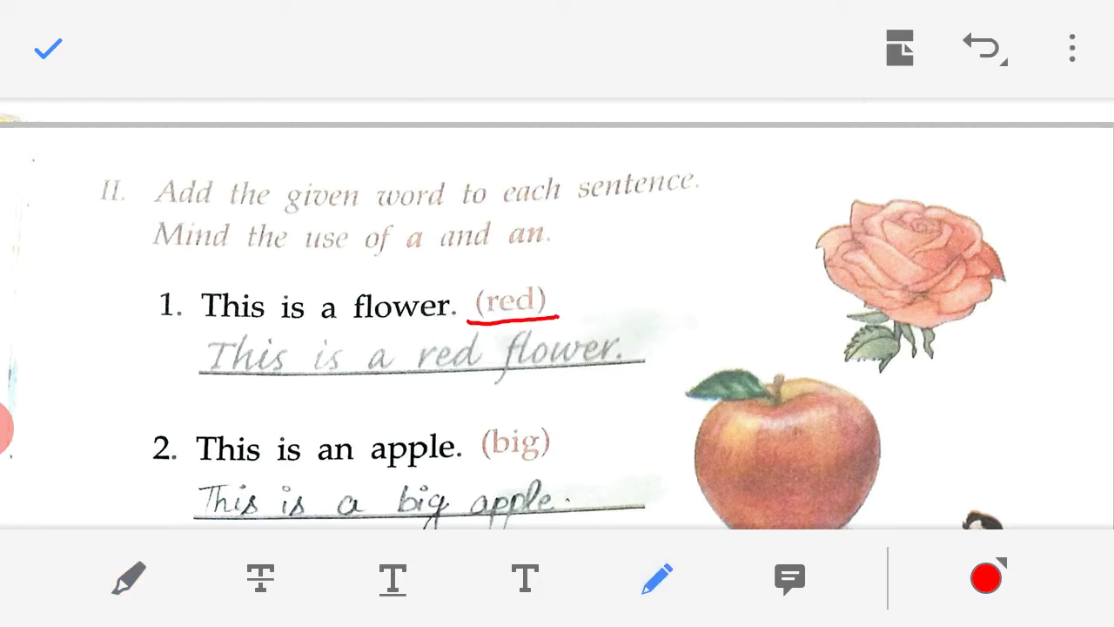
mouse_move(364, 403)
mouse_down()
mouse_move(390, 393)
mouse_move(404, 359)
mouse_move(388, 429)
mouse_move(398, 428)
mouse_up()
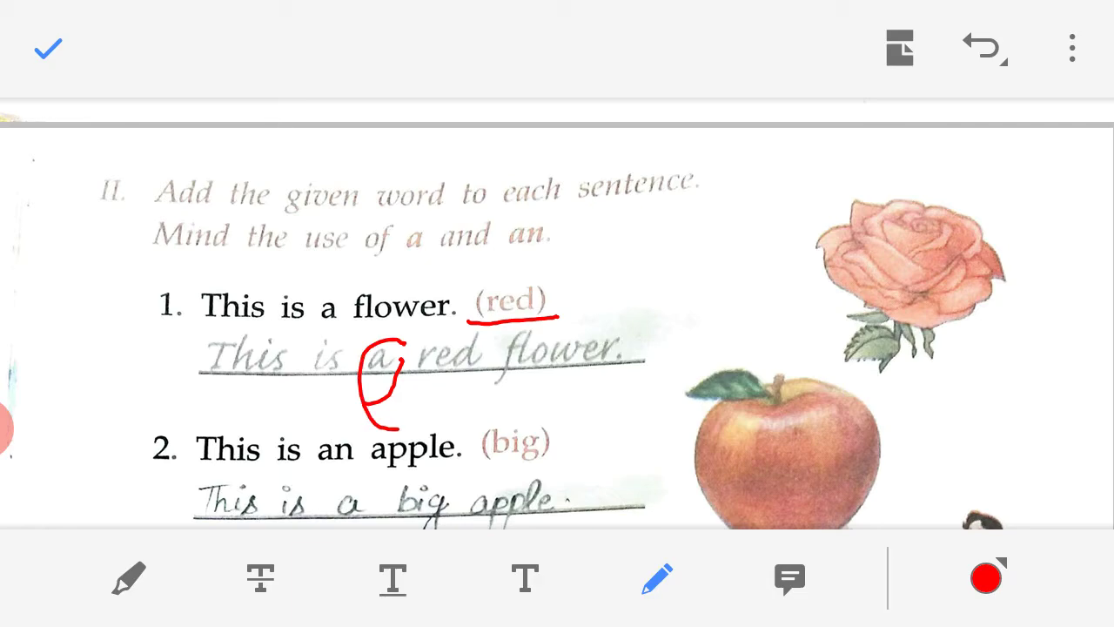
click(128, 578)
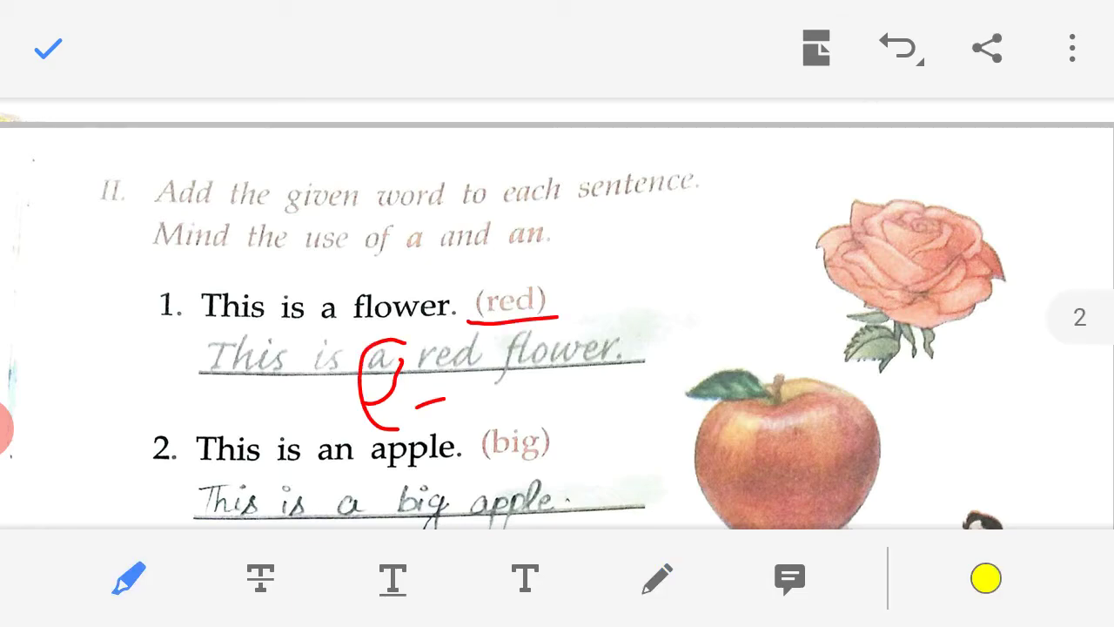
click(900, 48)
In sentences 2–3, mark the article an, 'a big', (big), the answer big and (thin) in red
scroll(558, 314, down, 5)
click(658, 578)
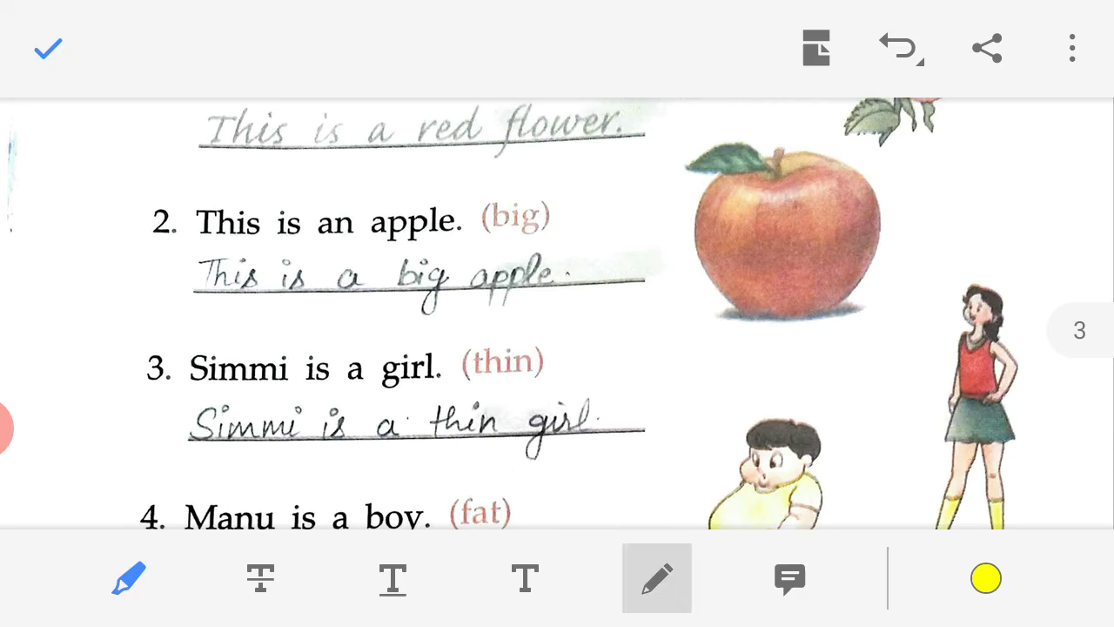
drag(316, 246, 312, 252)
mouse_move(332, 259)
mouse_down()
mouse_move(454, 258)
mouse_move(568, 233)
mouse_up()
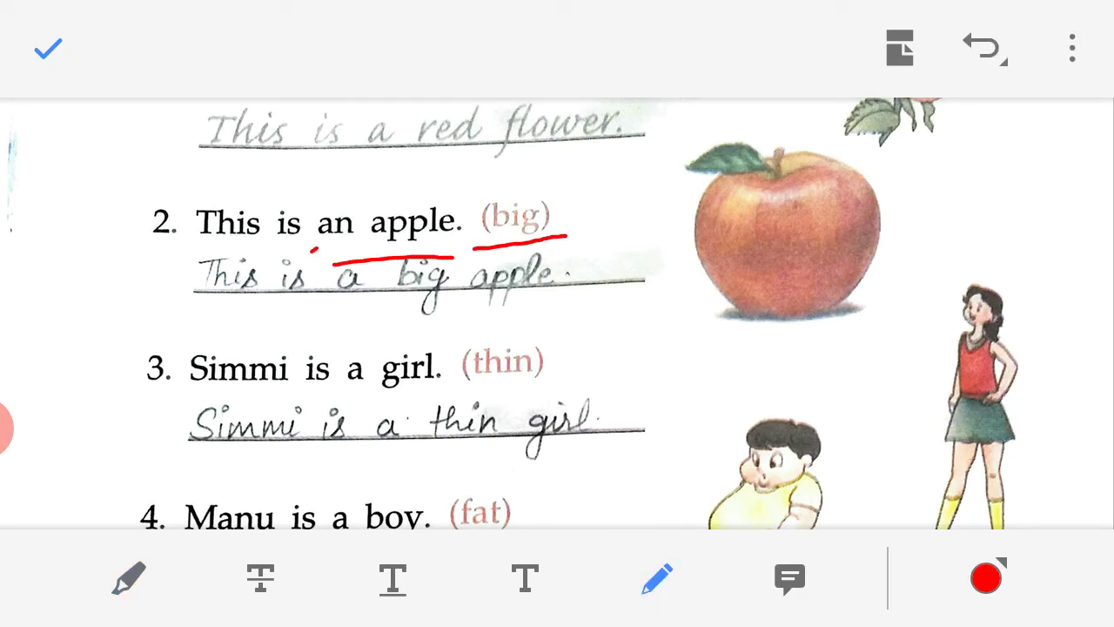
drag(371, 320, 420, 306)
drag(436, 392, 552, 376)
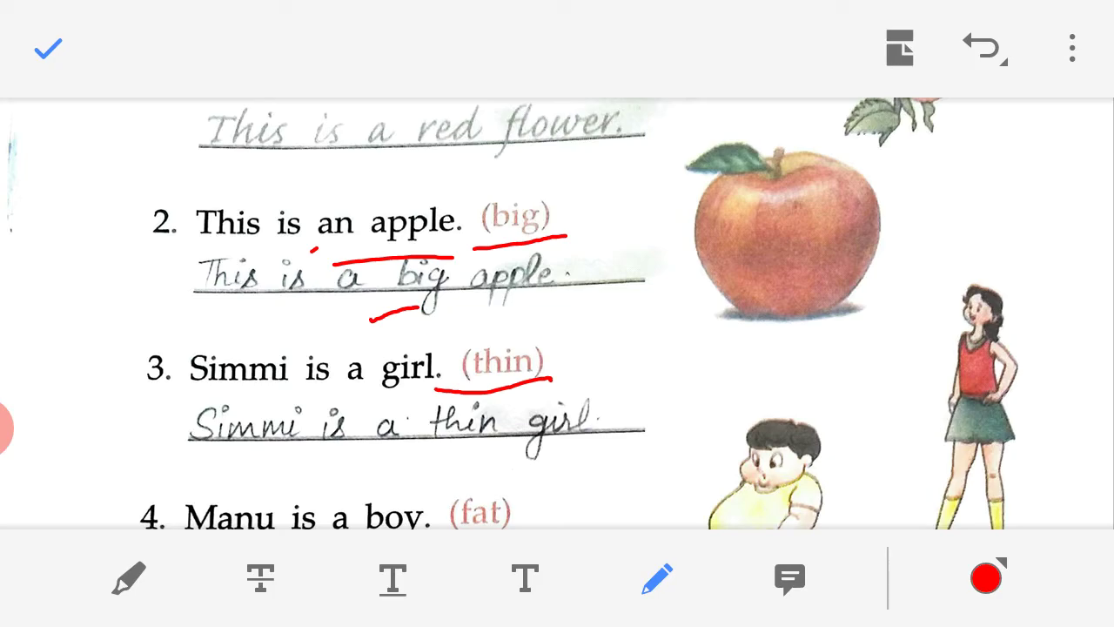
click(10, 426)
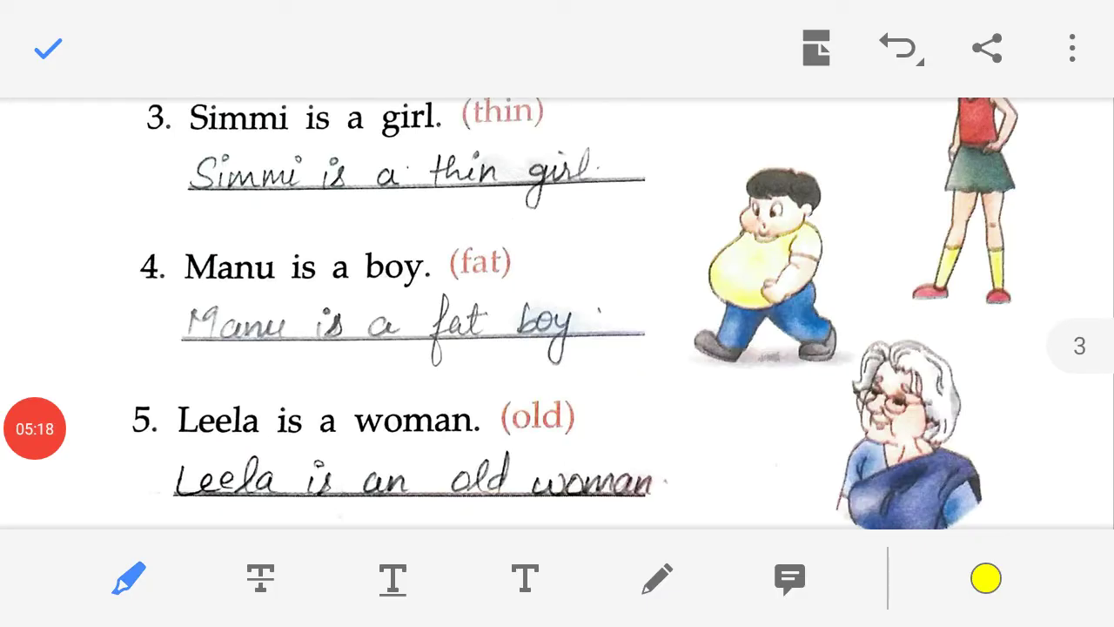
Underline 'a boy' (fat), 'is a', (old) and 'an' in sentences 4 and 5 in red
click(658, 578)
drag(339, 298, 531, 277)
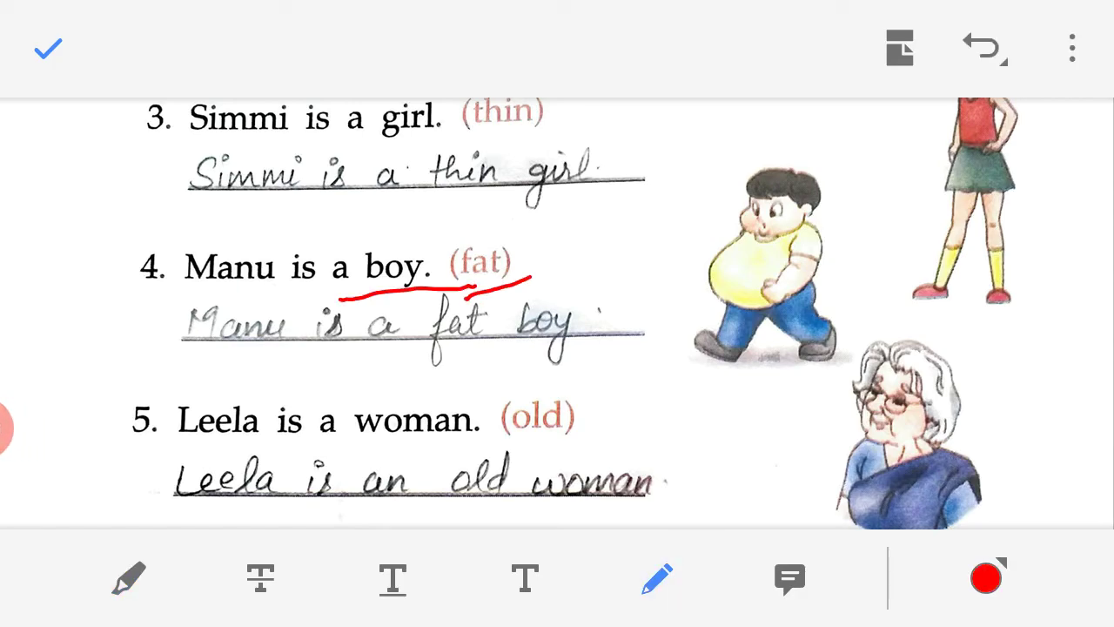
drag(347, 357, 432, 346)
drag(490, 453, 638, 433)
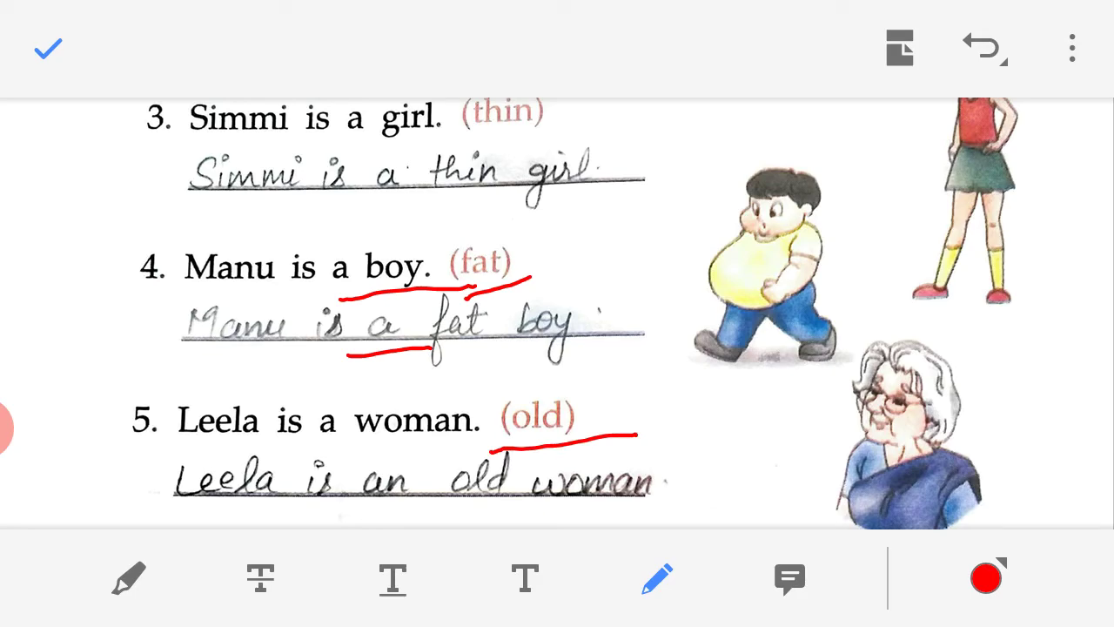
drag(357, 520, 503, 527)
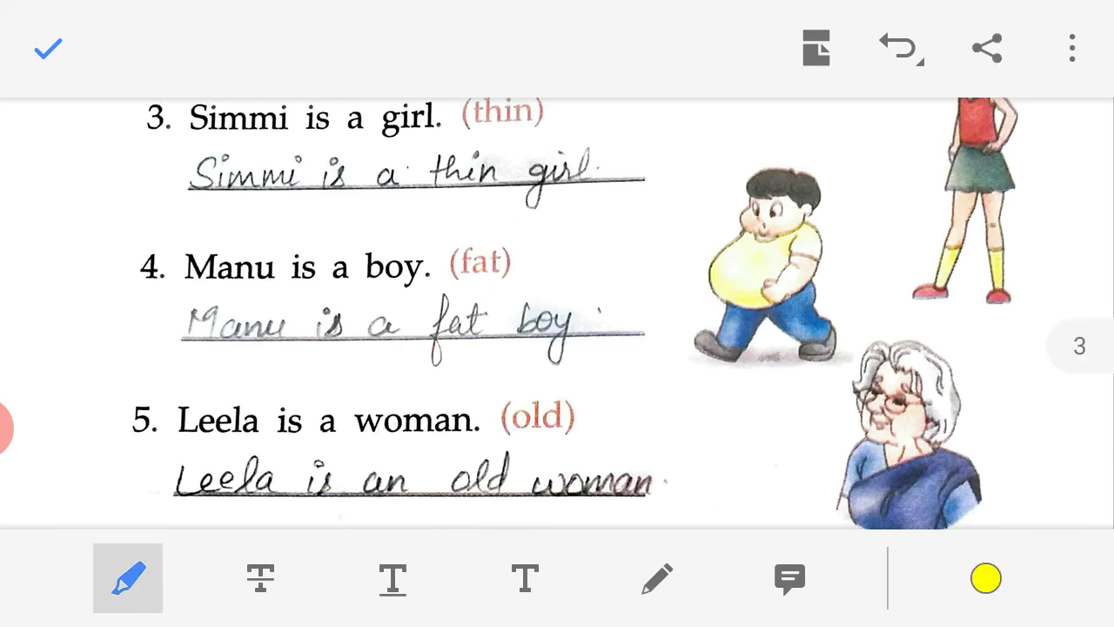
click(129, 577)
Undo the sentence 4–5 marks, circle (ugly) and underline 'an' in item 6, then undo those
key(ctrl+z)
scroll(557, 314, down, 3)
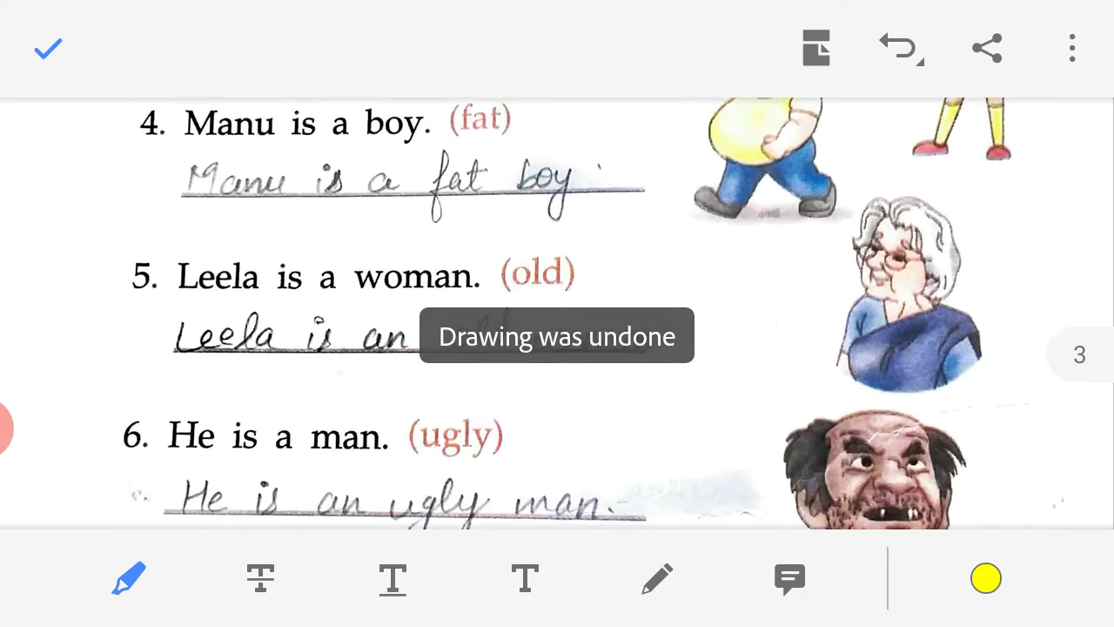
click(657, 577)
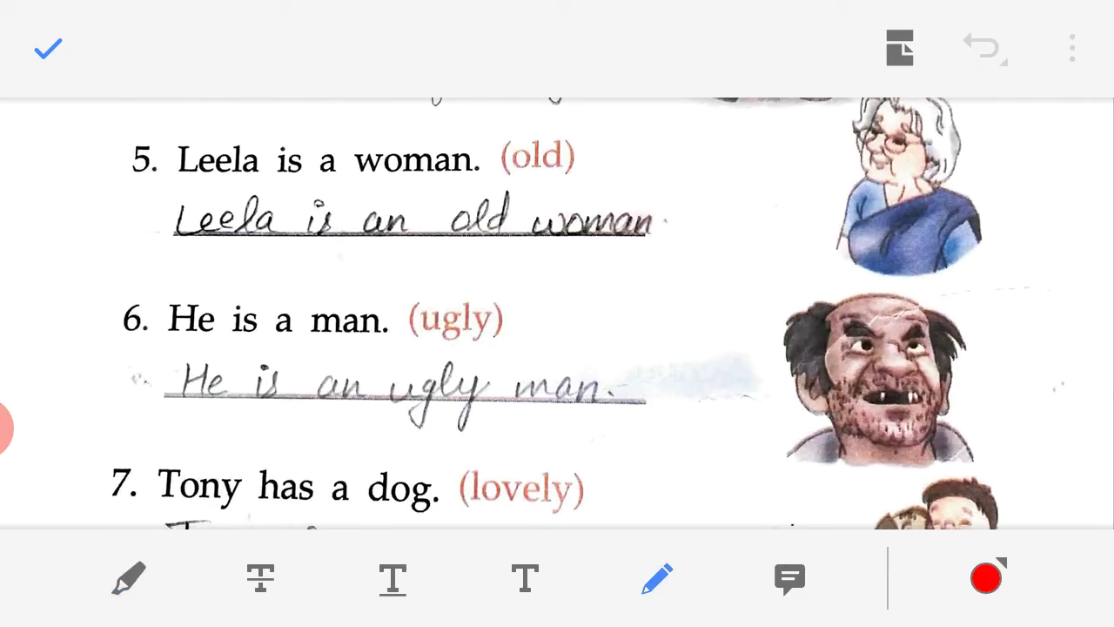
mouse_move(545, 289)
mouse_down()
mouse_move(510, 275)
mouse_move(453, 359)
mouse_move(426, 284)
mouse_up()
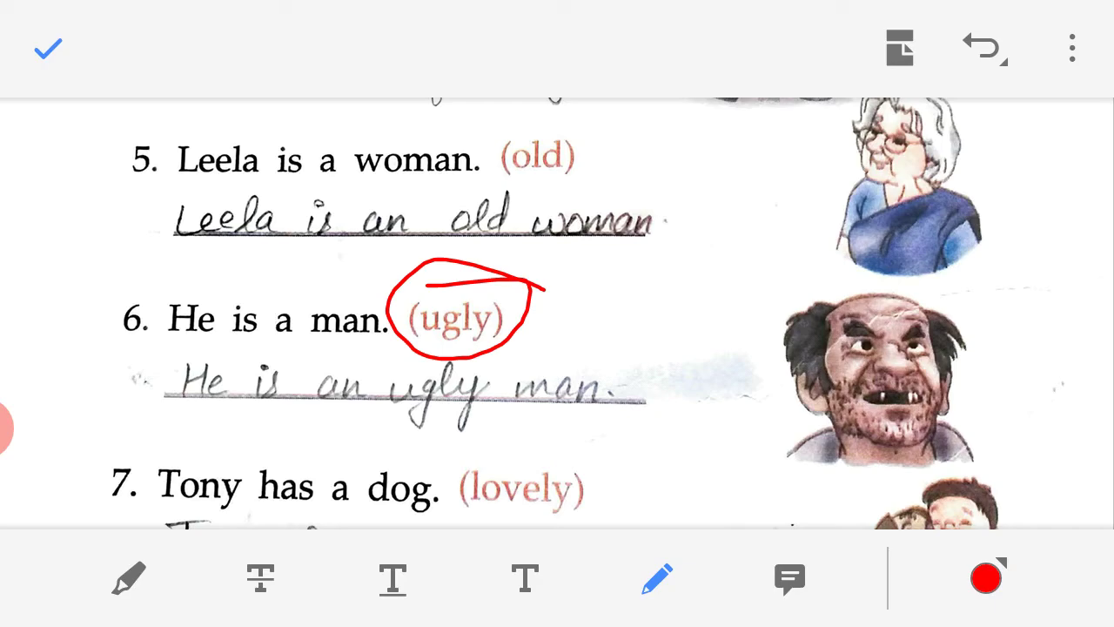
drag(296, 414, 378, 413)
click(129, 577)
click(816, 48)
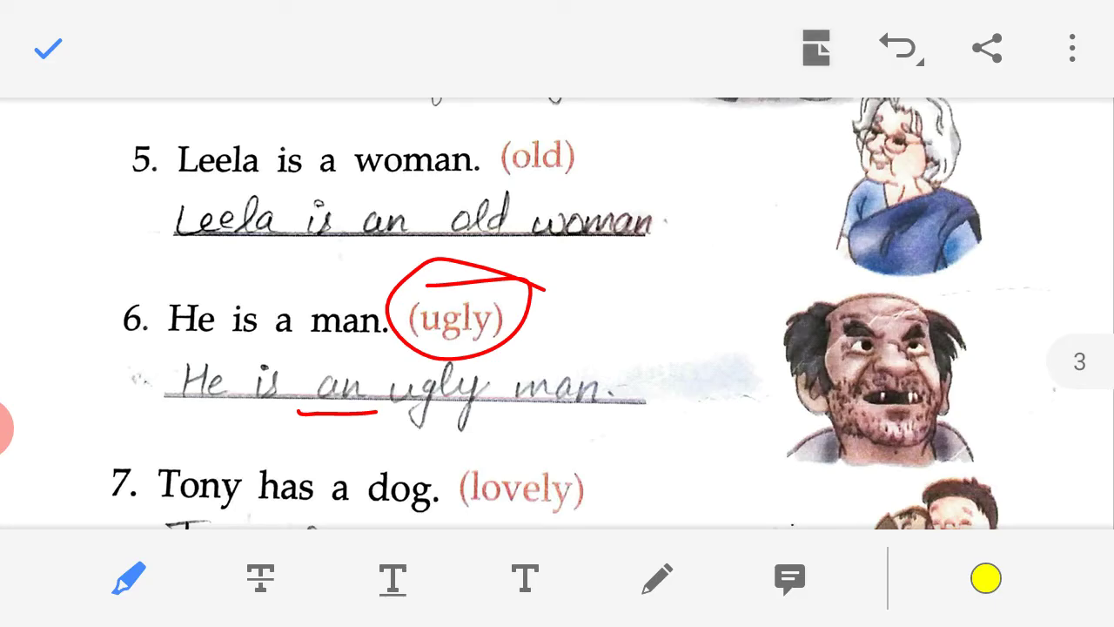
scroll(557, 313, down, 3)
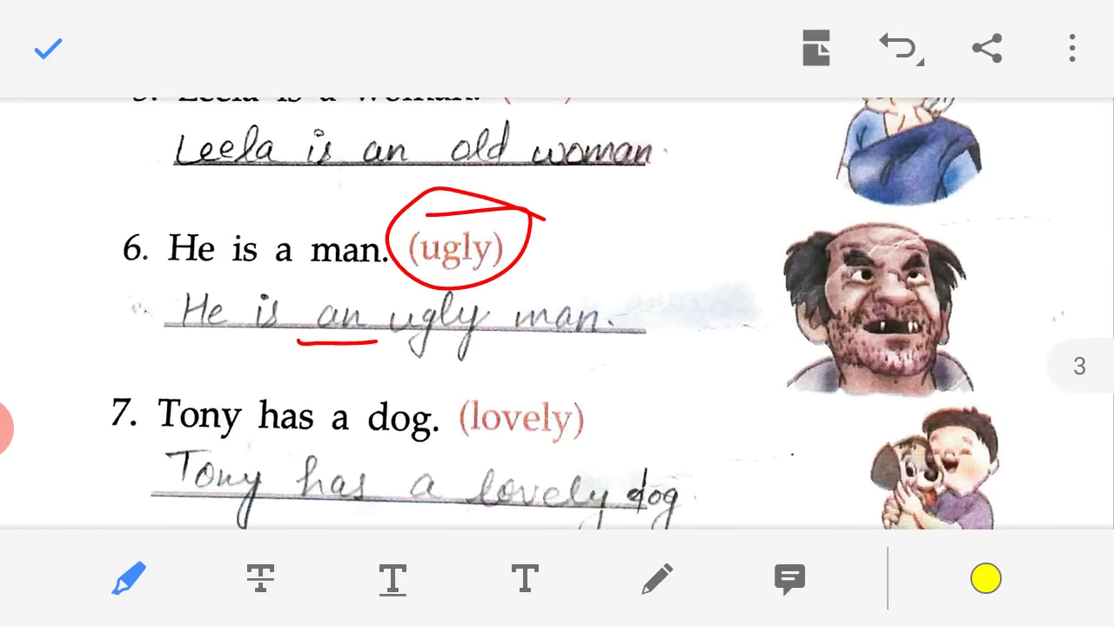
click(901, 47)
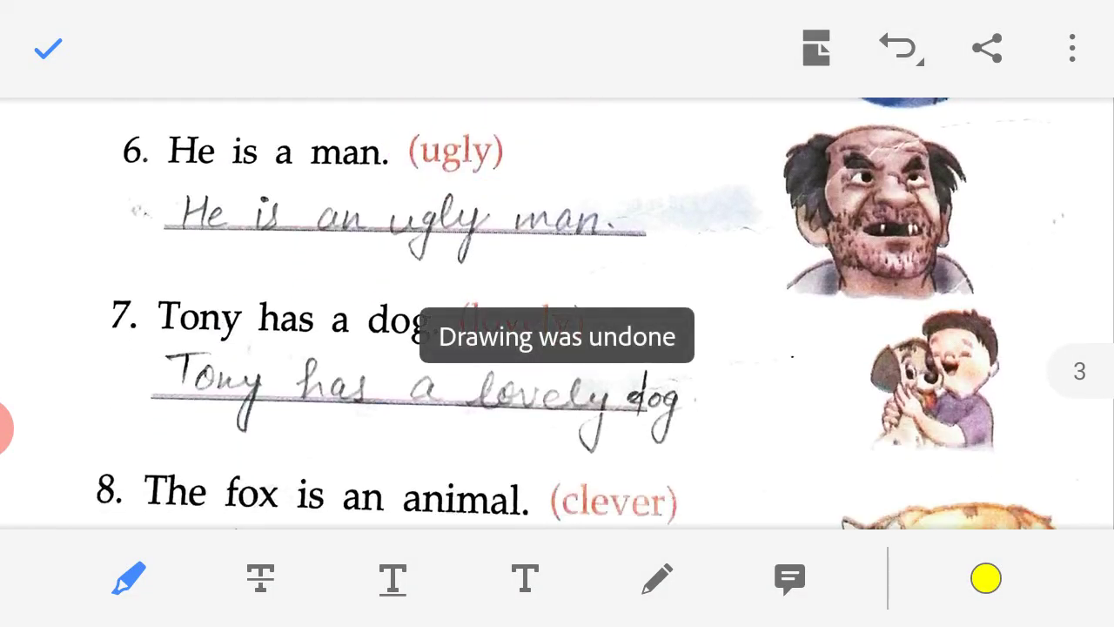
Underline (lovely), the answer lovely, (clever) and 'a clever' for items 7–8 in red
scroll(557, 314, down, 3)
click(657, 579)
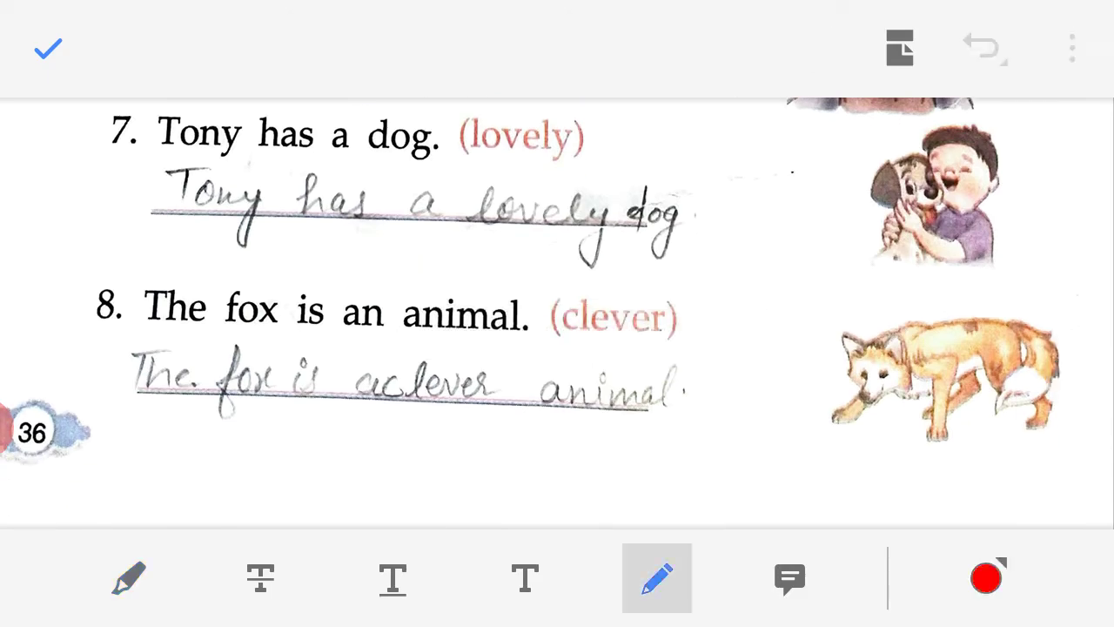
mouse_move(424, 167)
mouse_down()
mouse_move(582, 170)
mouse_move(623, 152)
mouse_up()
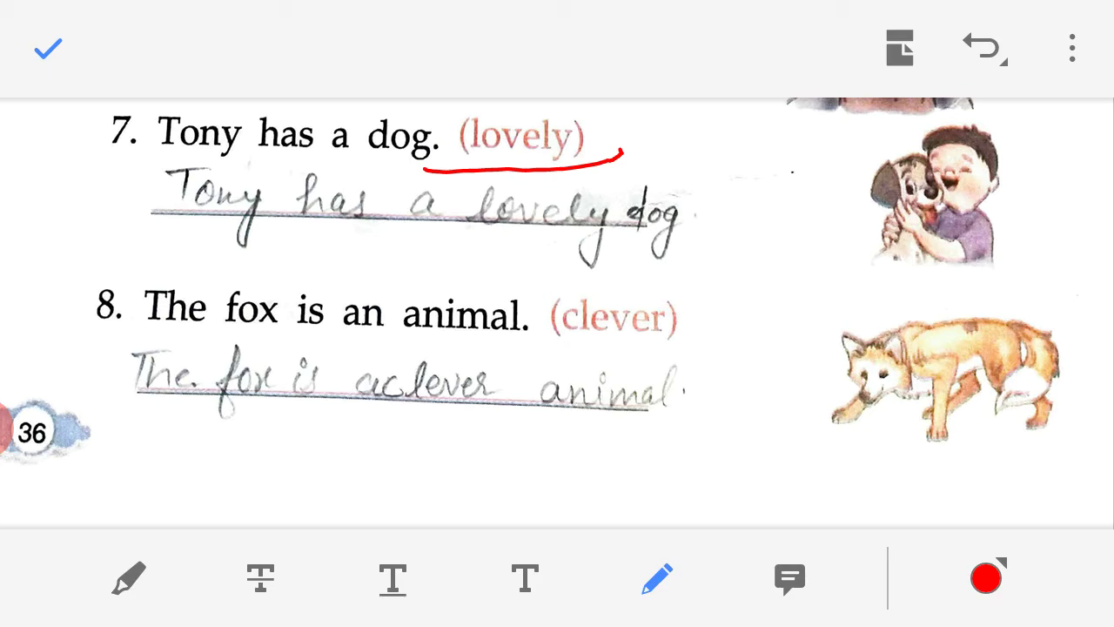
drag(443, 263, 592, 266)
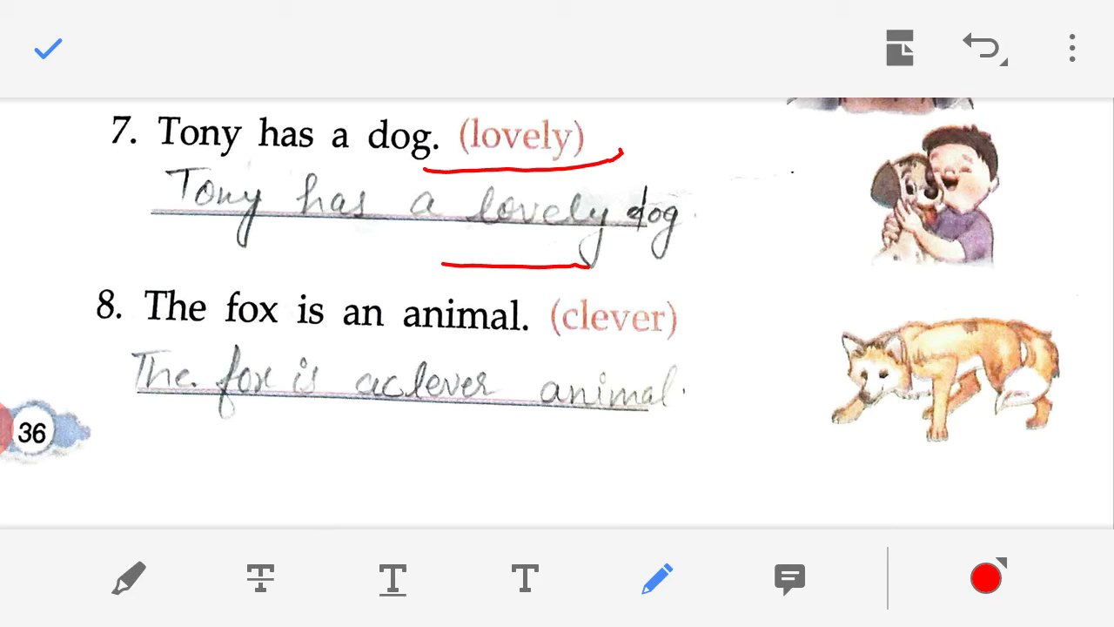
drag(525, 359, 702, 349)
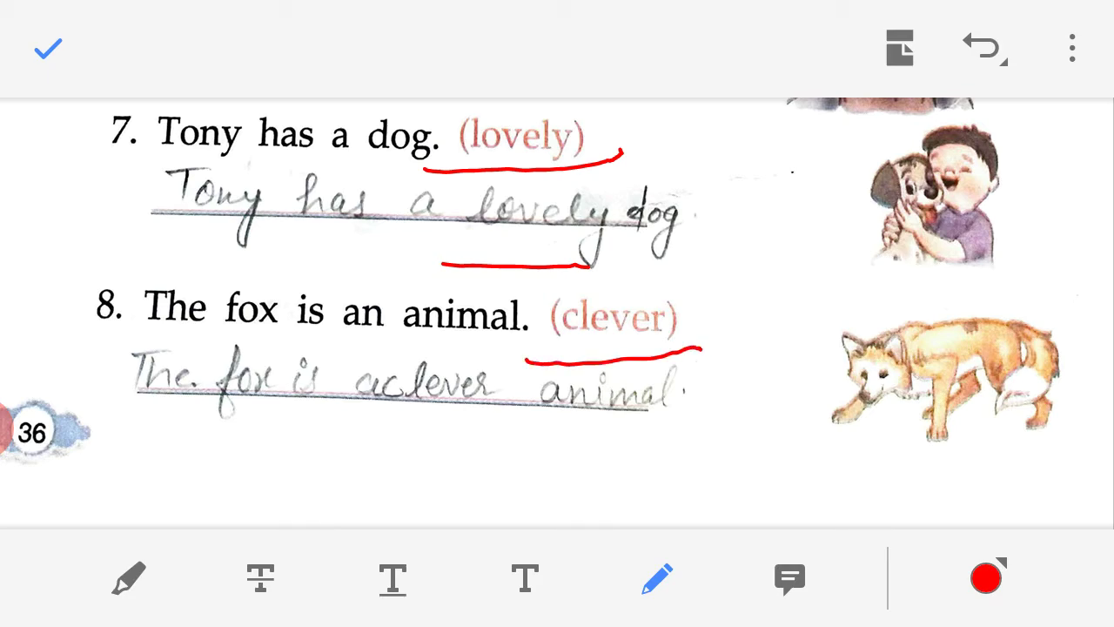
drag(348, 427, 404, 428)
click(128, 577)
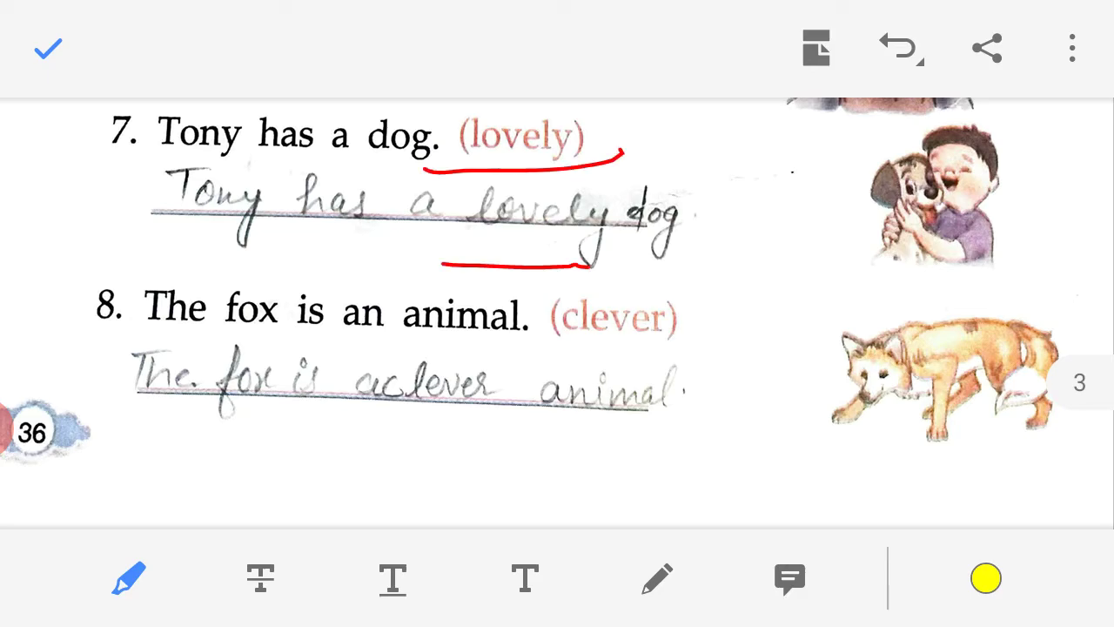
With the red pen, underline 'old car' and 'new car' in item 1
scroll(557, 314, down, 5)
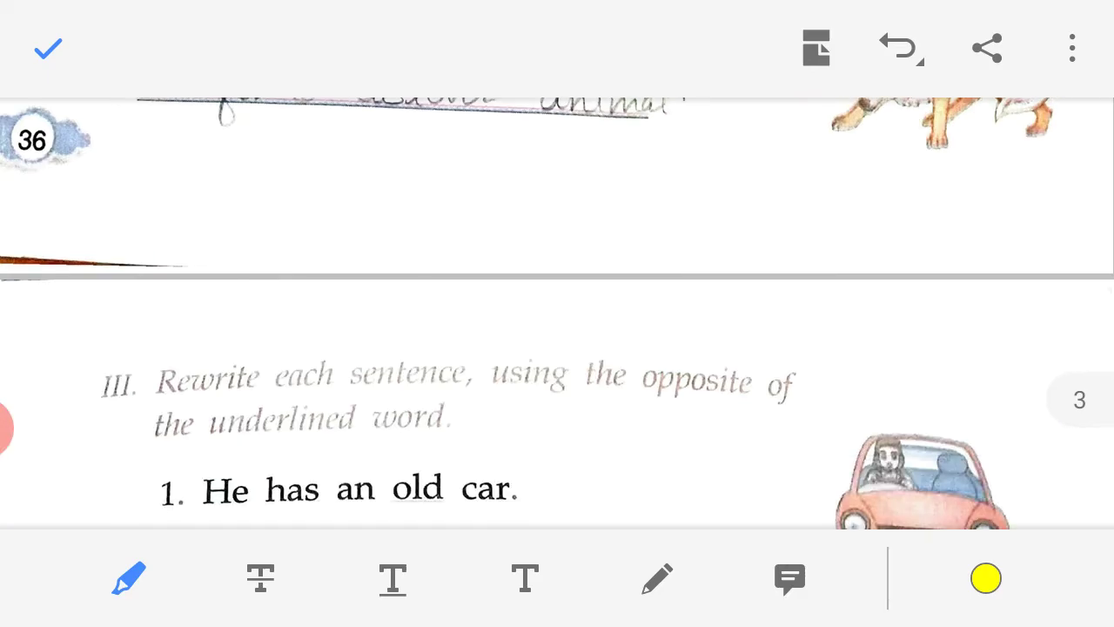
scroll(558, 313, down, 2)
scroll(558, 314, down, 1)
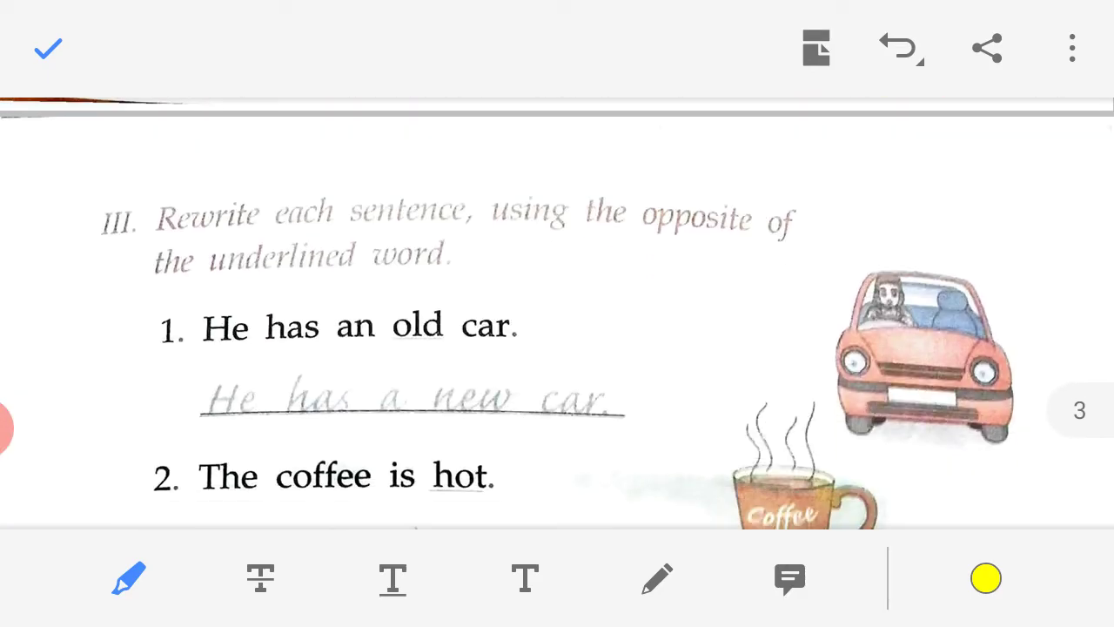
scroll(557, 314, down, 3)
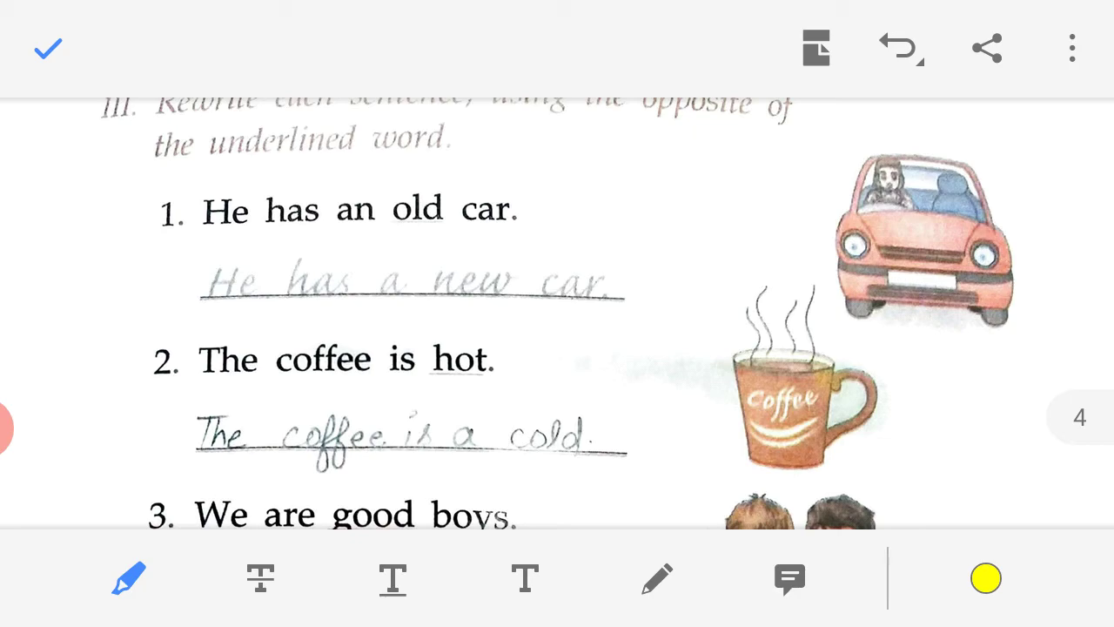
scroll(594, 314, down, 2)
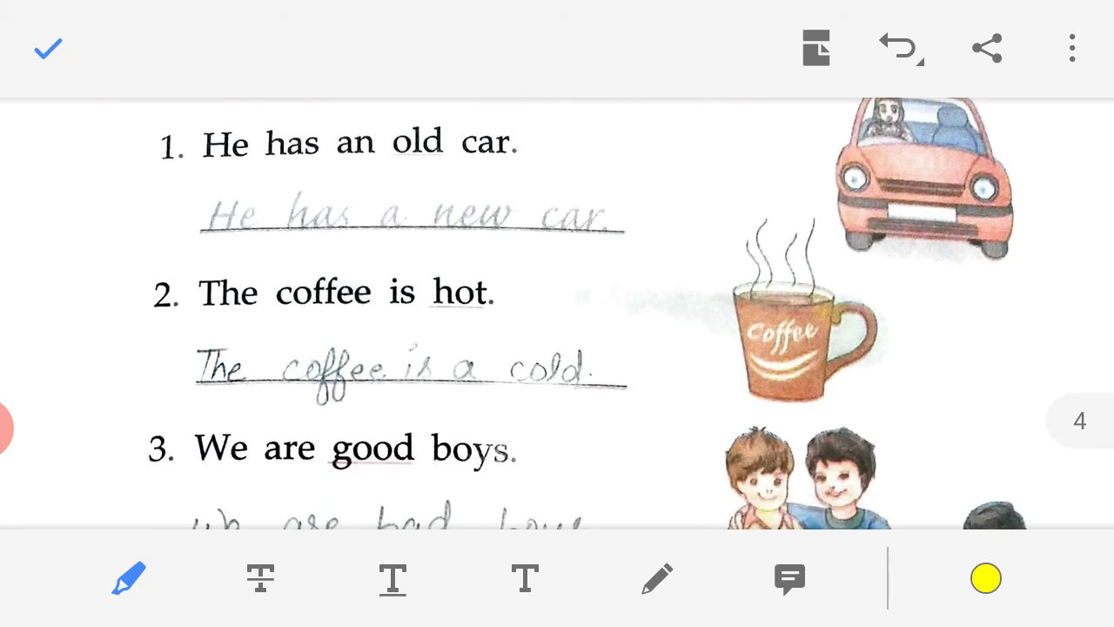
click(658, 577)
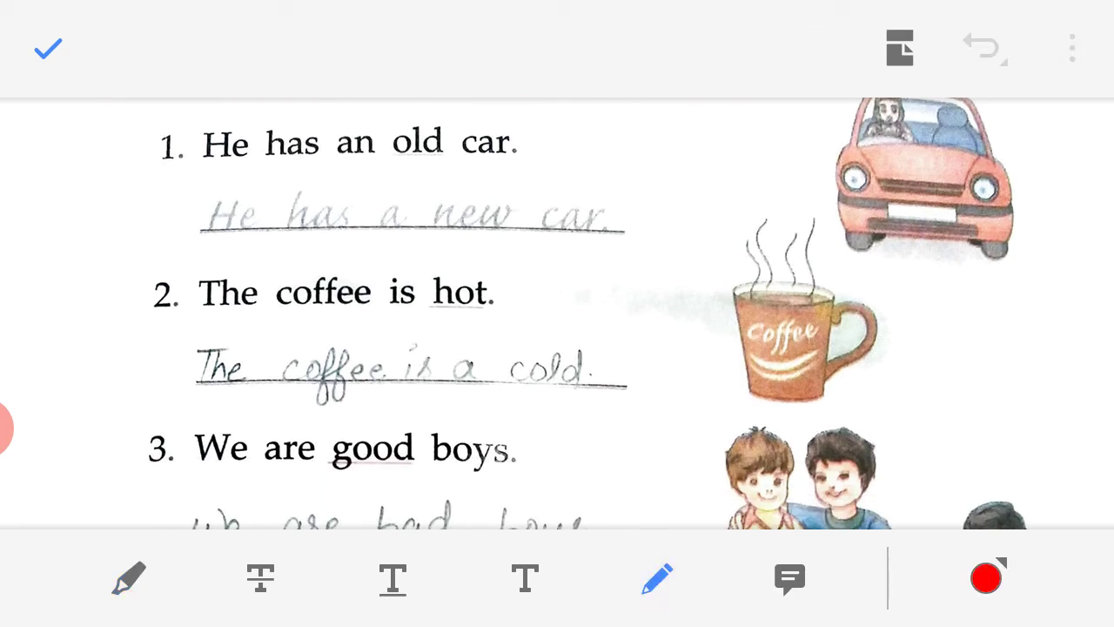
drag(372, 177, 484, 162)
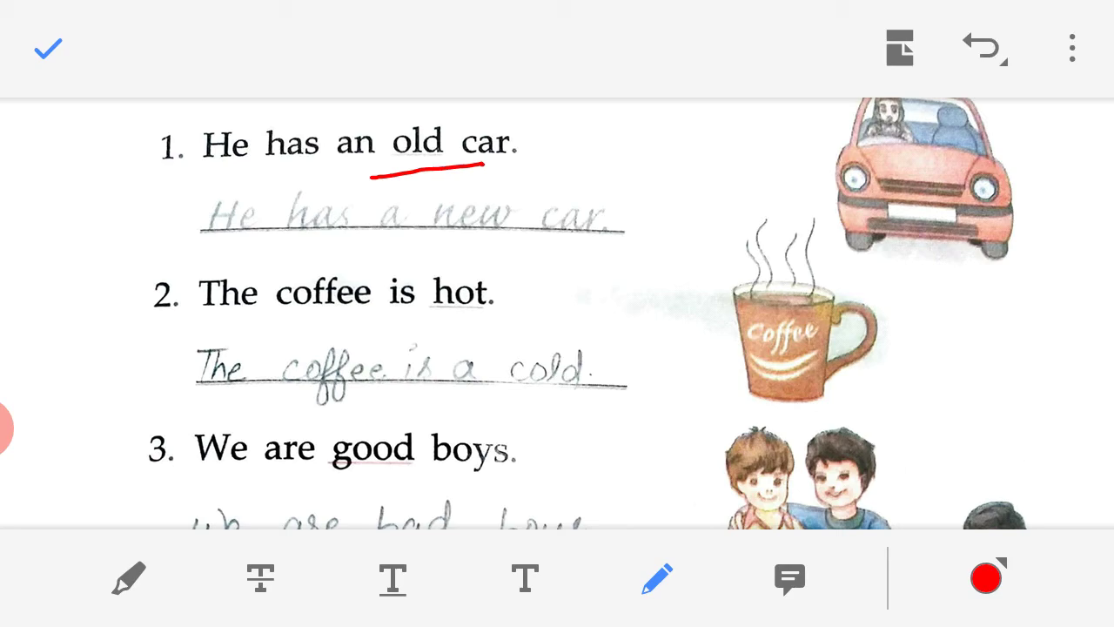
drag(407, 255, 525, 244)
Circle 'hot' and underline the answer 'cold' in item 2 in red
mouse_move(420, 330)
mouse_down()
mouse_move(548, 300)
mouse_move(445, 322)
mouse_move(554, 314)
mouse_up()
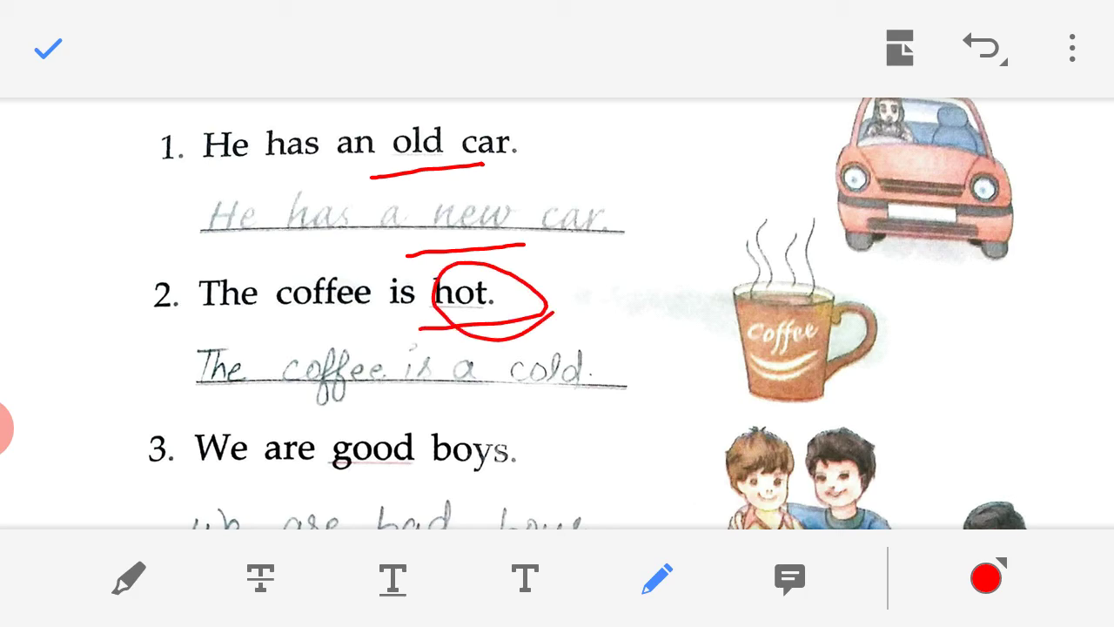
drag(493, 408, 672, 392)
click(129, 578)
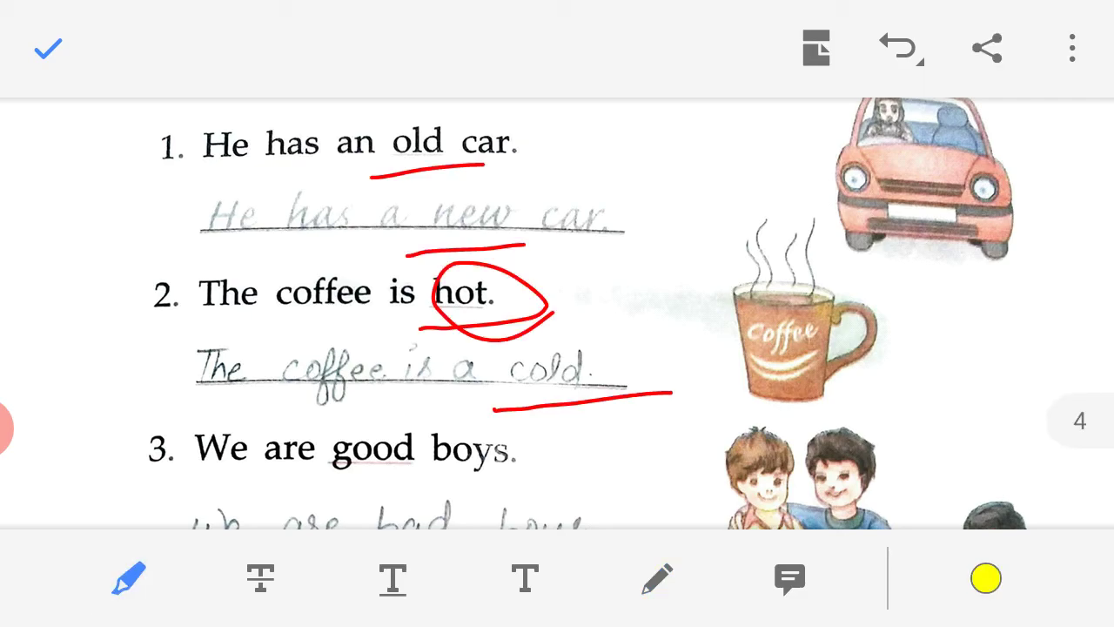
Clear the item 1–2 marks, then circle 'good' and 'wet' and underline 'bad' and 'dry' in red
click(902, 48)
scroll(557, 313, down, 5)
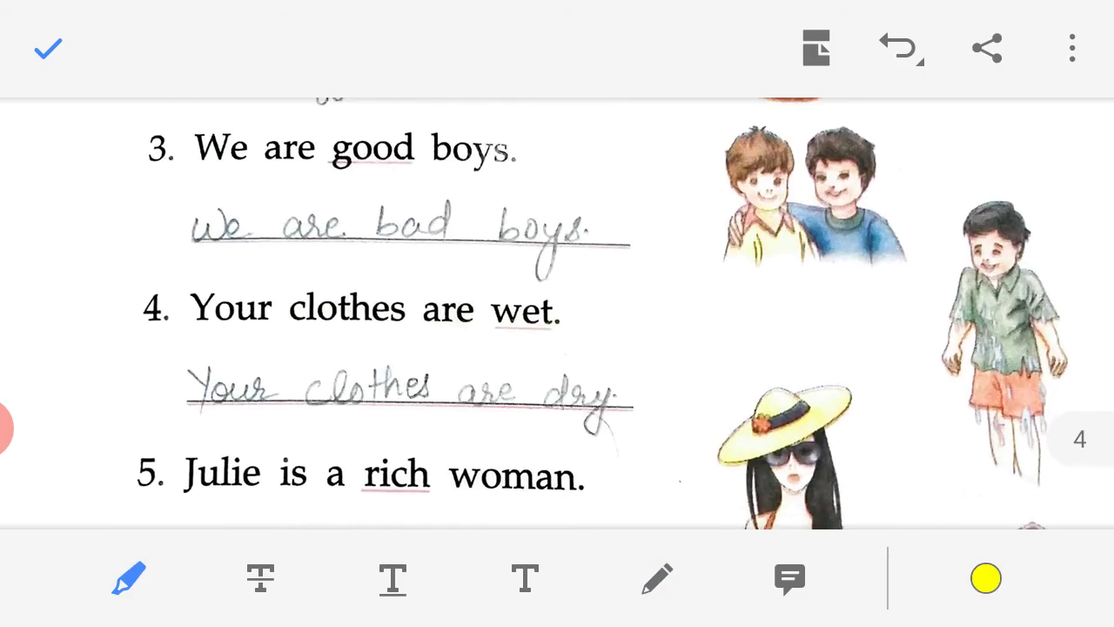
click(658, 578)
mouse_move(291, 185)
mouse_down()
mouse_move(414, 147)
mouse_move(327, 193)
mouse_move(350, 221)
mouse_up()
drag(374, 272, 505, 258)
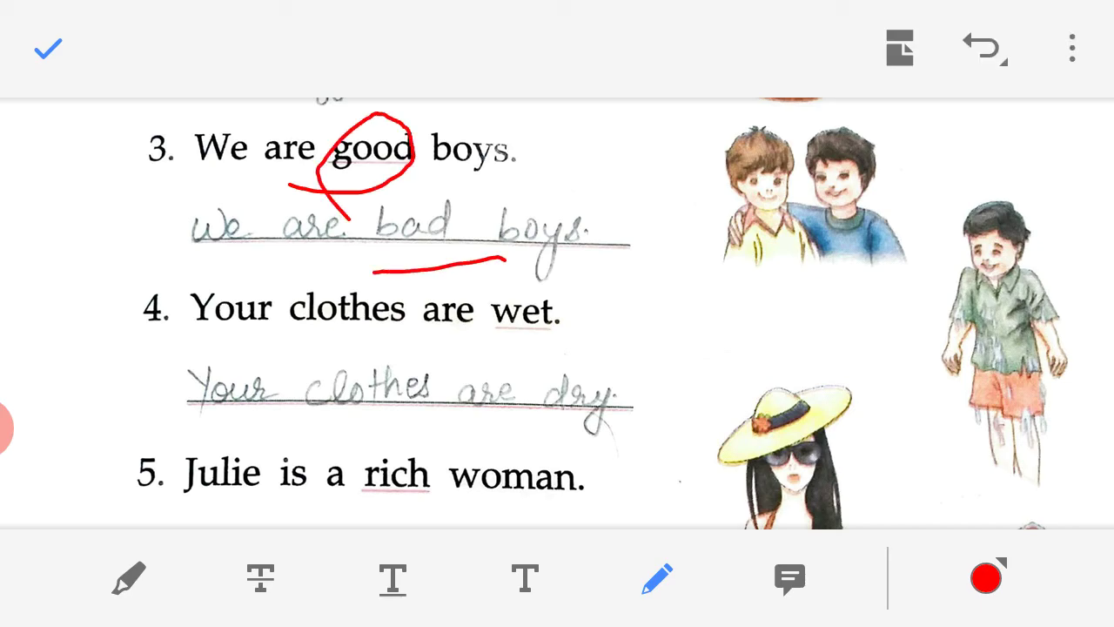
mouse_move(477, 341)
mouse_down()
mouse_move(575, 261)
mouse_move(522, 358)
mouse_move(570, 350)
mouse_up()
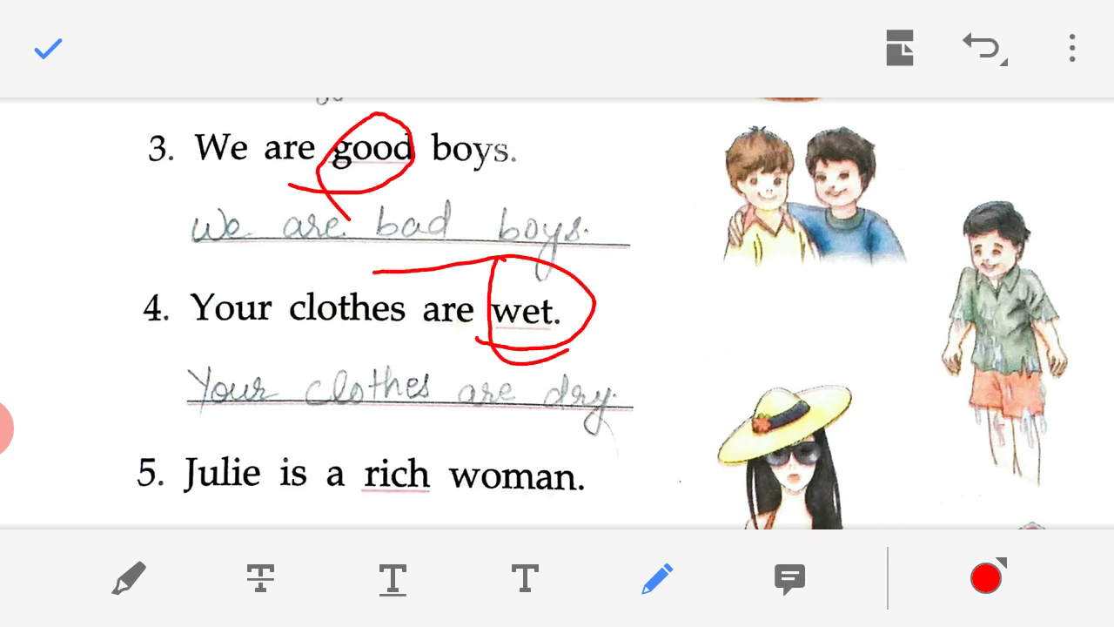
drag(515, 446, 706, 407)
click(129, 578)
Undo the item 3–4 marks, then circle 'rich' and underline 'poor' in item 5 in red
click(901, 47)
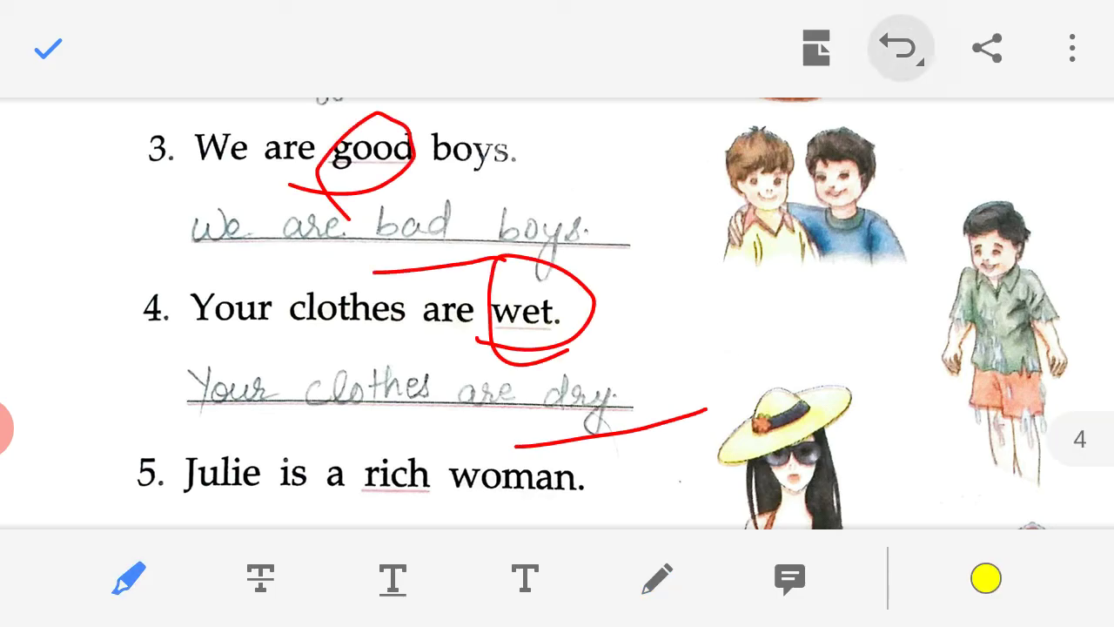
scroll(557, 313, down, 5)
scroll(557, 314, up, 3)
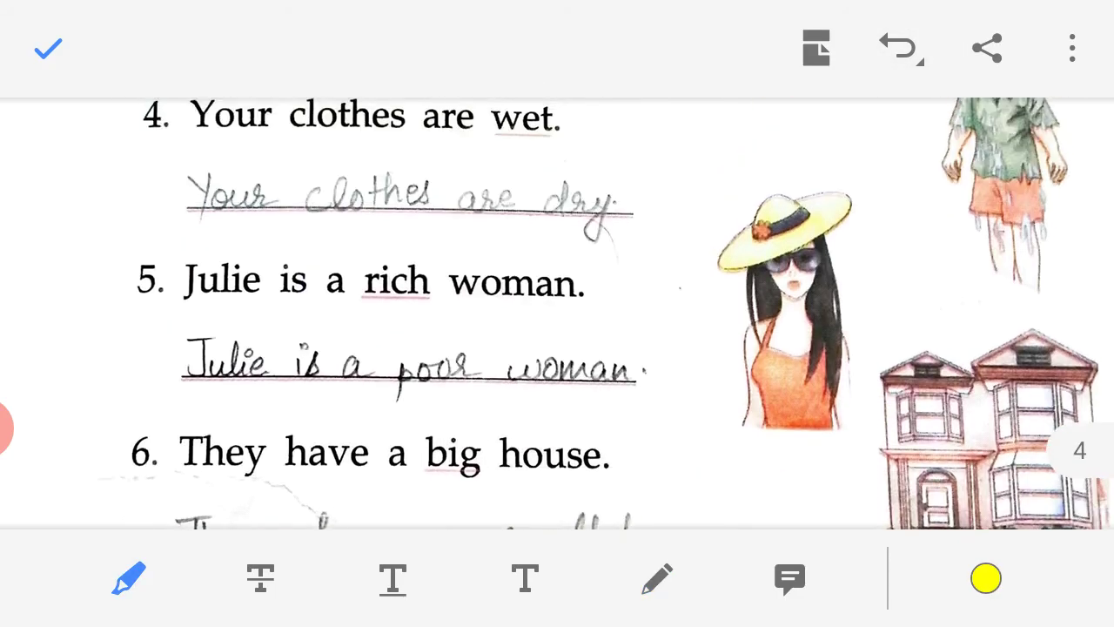
click(658, 578)
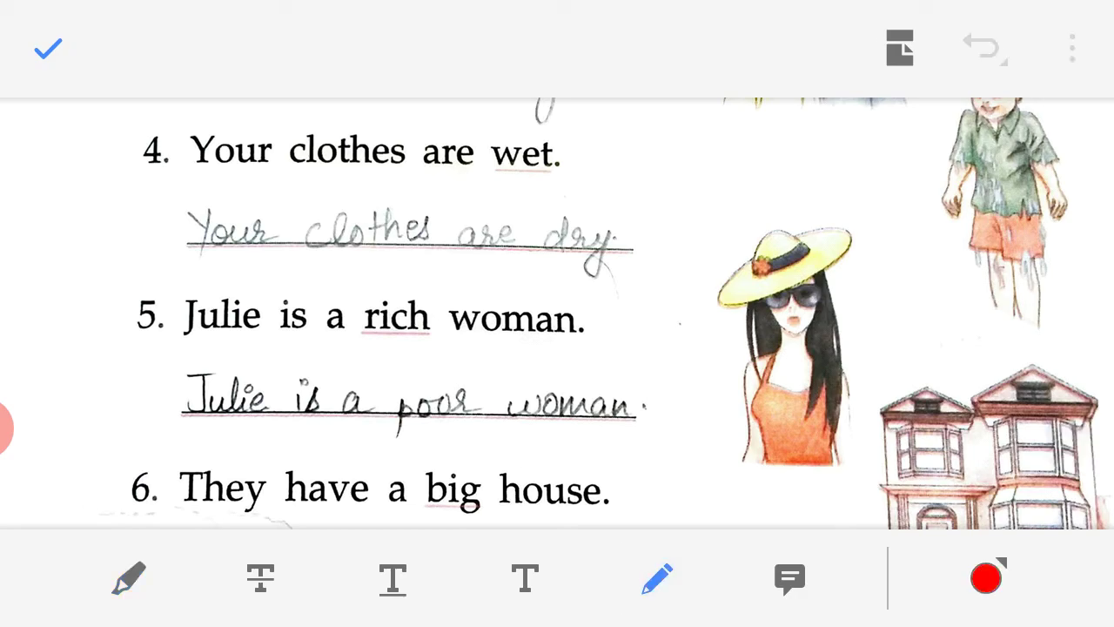
mouse_move(356, 353)
mouse_down()
mouse_move(402, 271)
mouse_move(401, 379)
mouse_up()
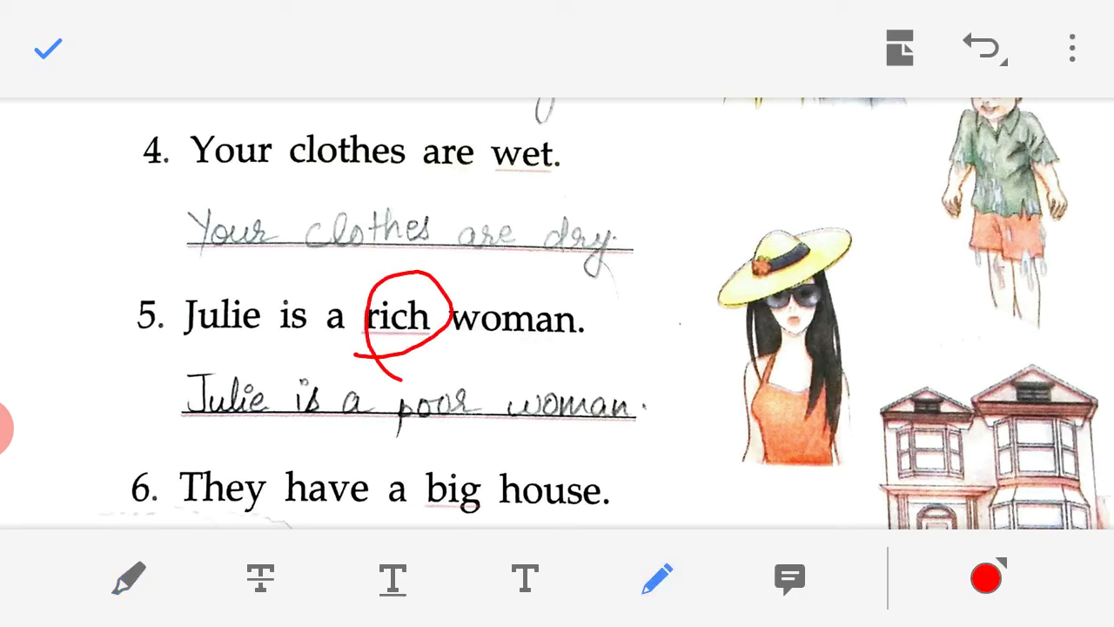
drag(377, 442, 485, 440)
click(129, 578)
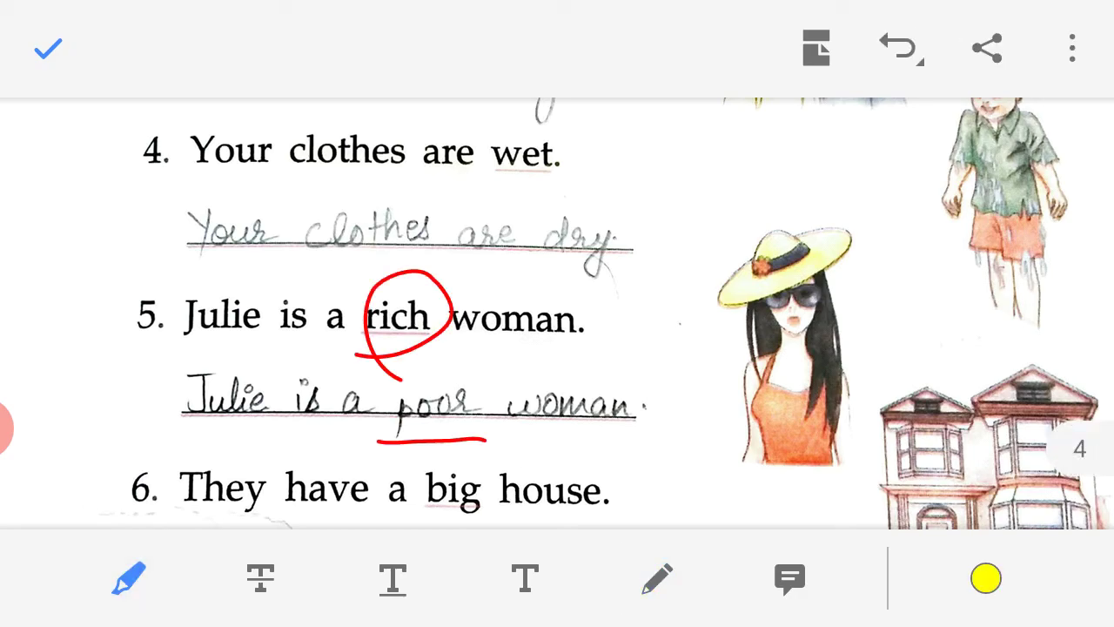
Undo item 5's marks, circle 'big' and underline 'small' plus two more red marks, then undo them
click(901, 47)
scroll(557, 313, down, 5)
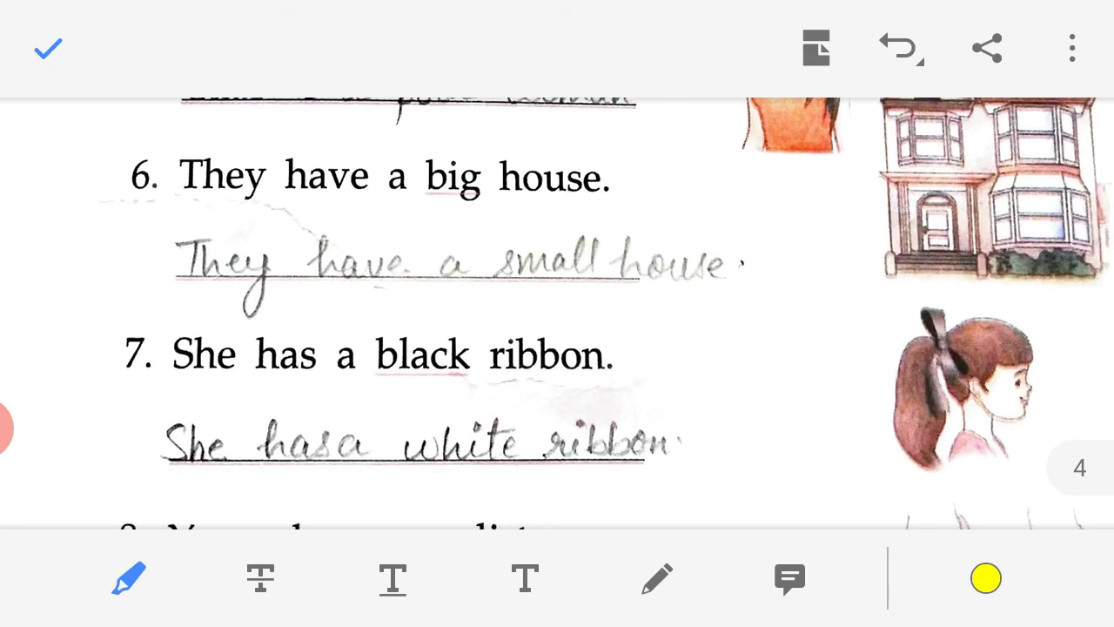
click(657, 578)
mouse_move(417, 228)
mouse_down()
mouse_move(448, 230)
mouse_move(427, 148)
mouse_move(485, 261)
mouse_up()
drag(489, 311, 624, 300)
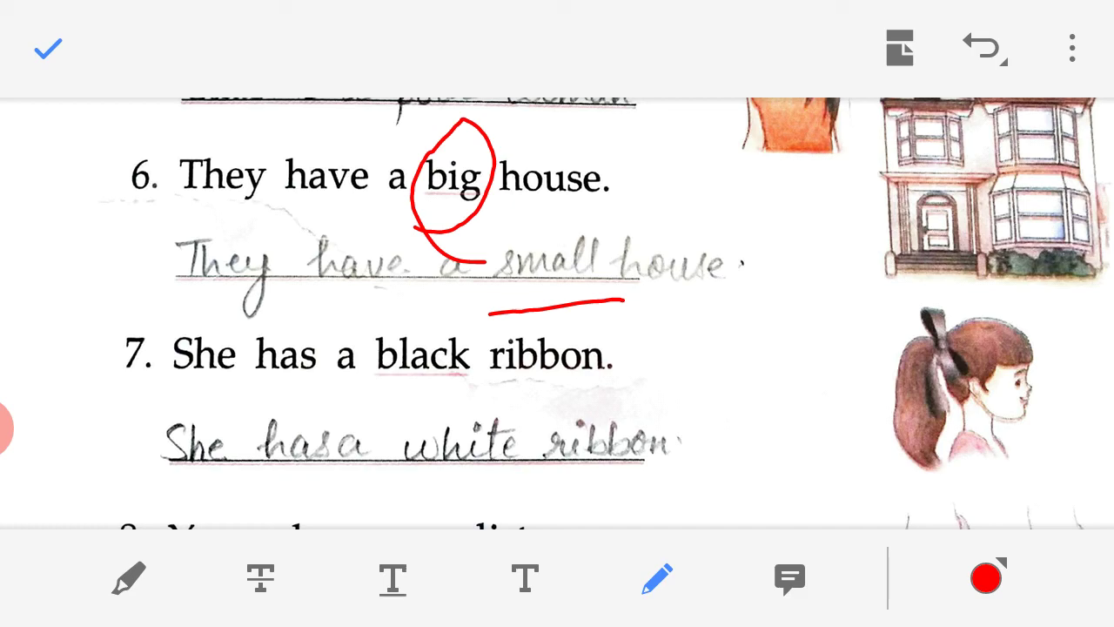
drag(351, 393, 521, 385)
drag(381, 491, 575, 470)
click(128, 578)
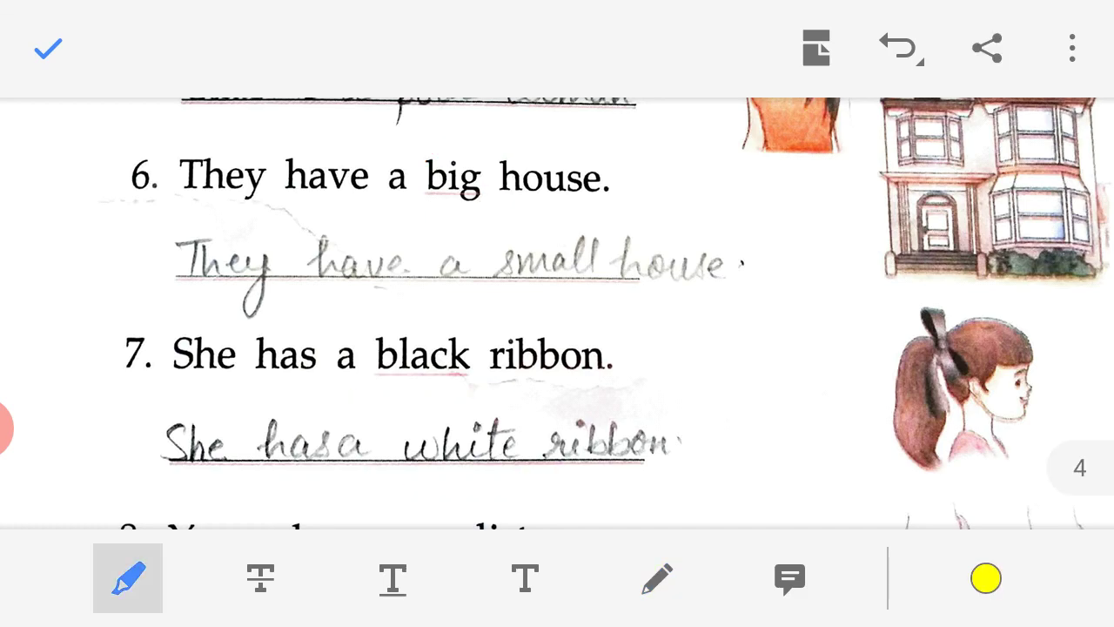
click(901, 48)
scroll(557, 305, down, 5)
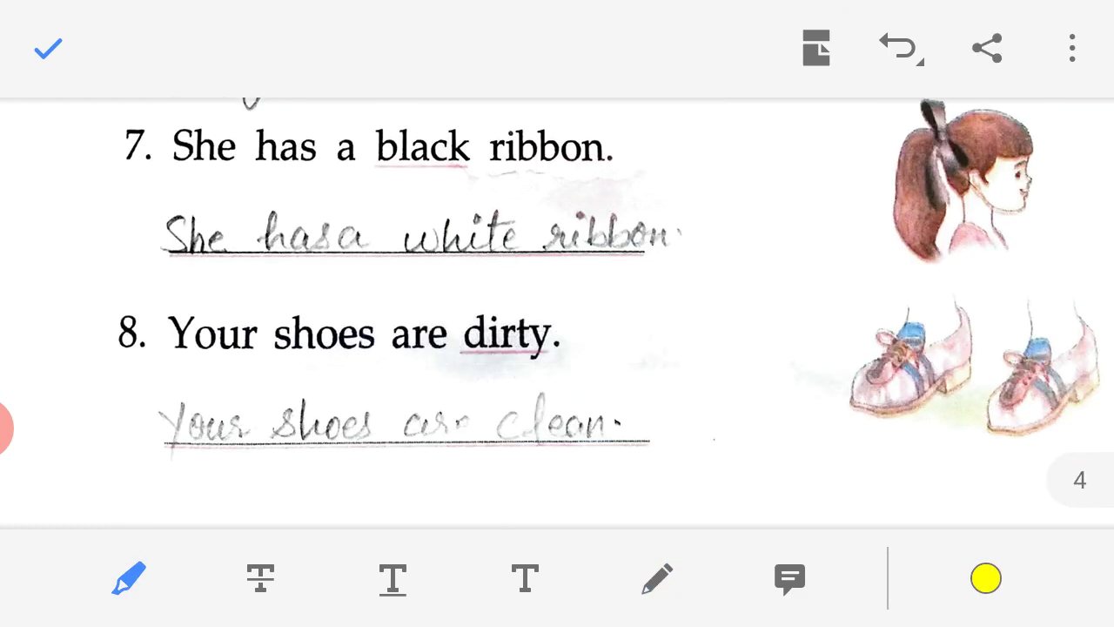
click(657, 578)
mouse_move(442, 369)
mouse_down()
mouse_move(566, 366)
mouse_move(490, 392)
mouse_move(612, 424)
mouse_up()
drag(498, 479, 667, 465)
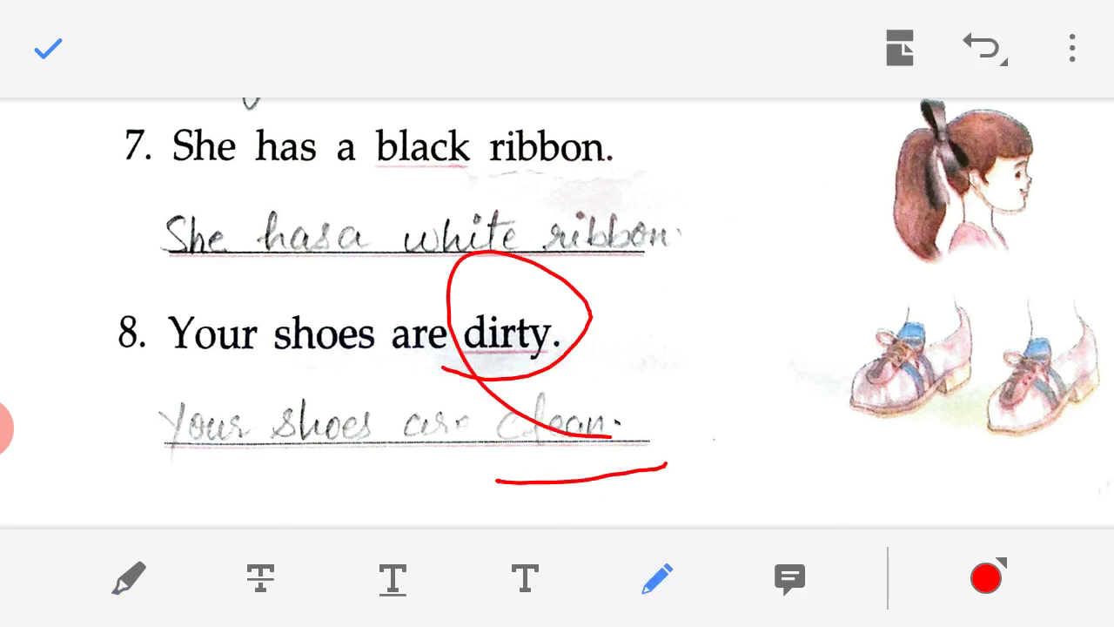
click(129, 578)
click(899, 47)
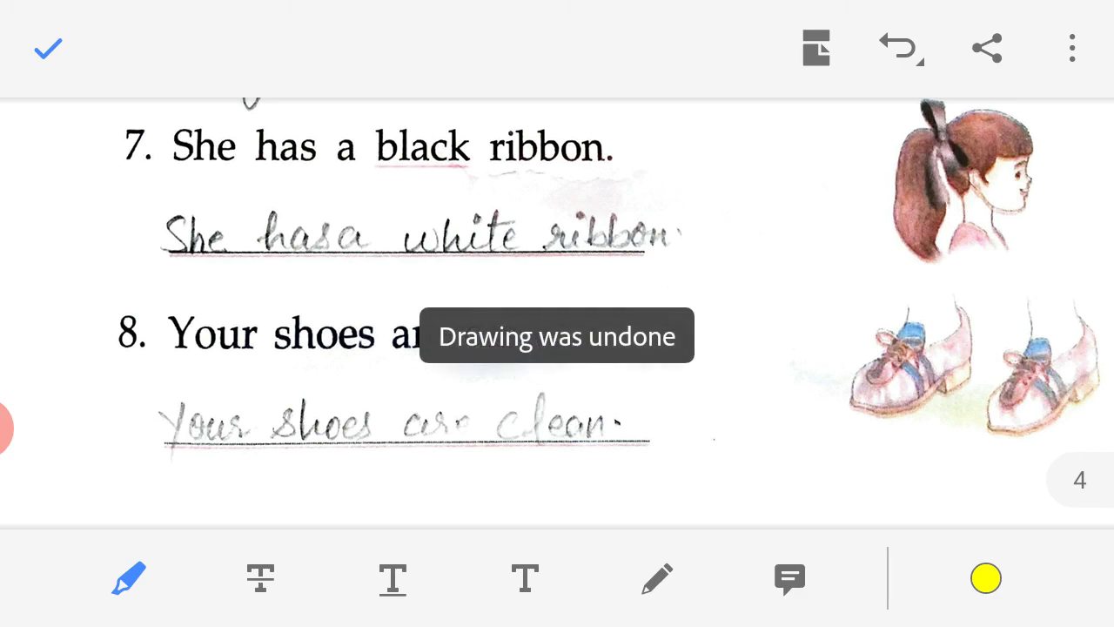
click(7, 427)
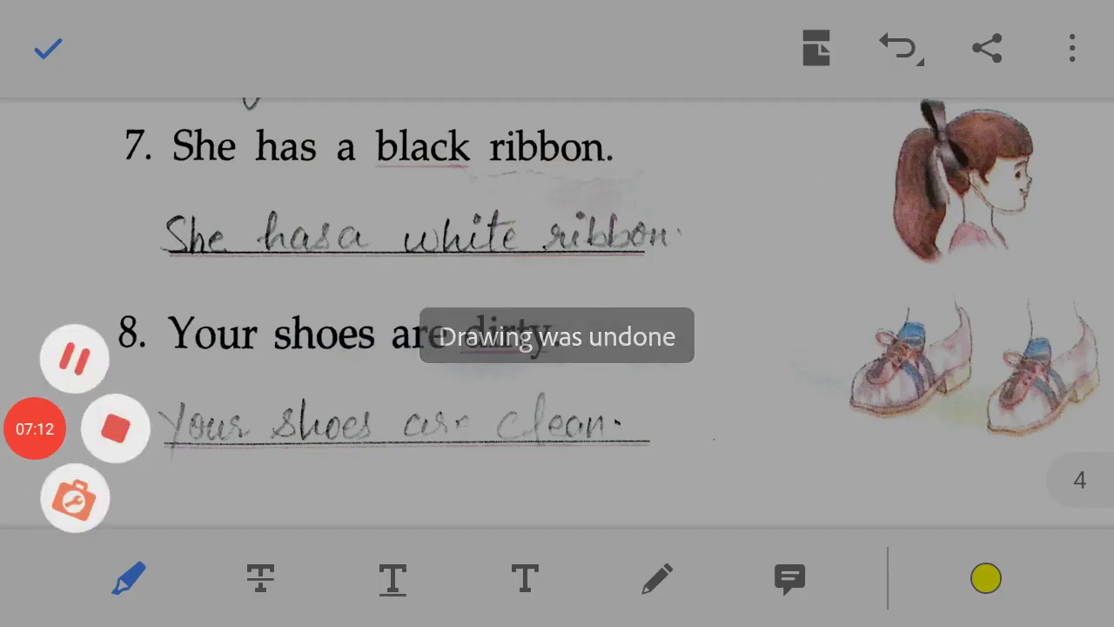